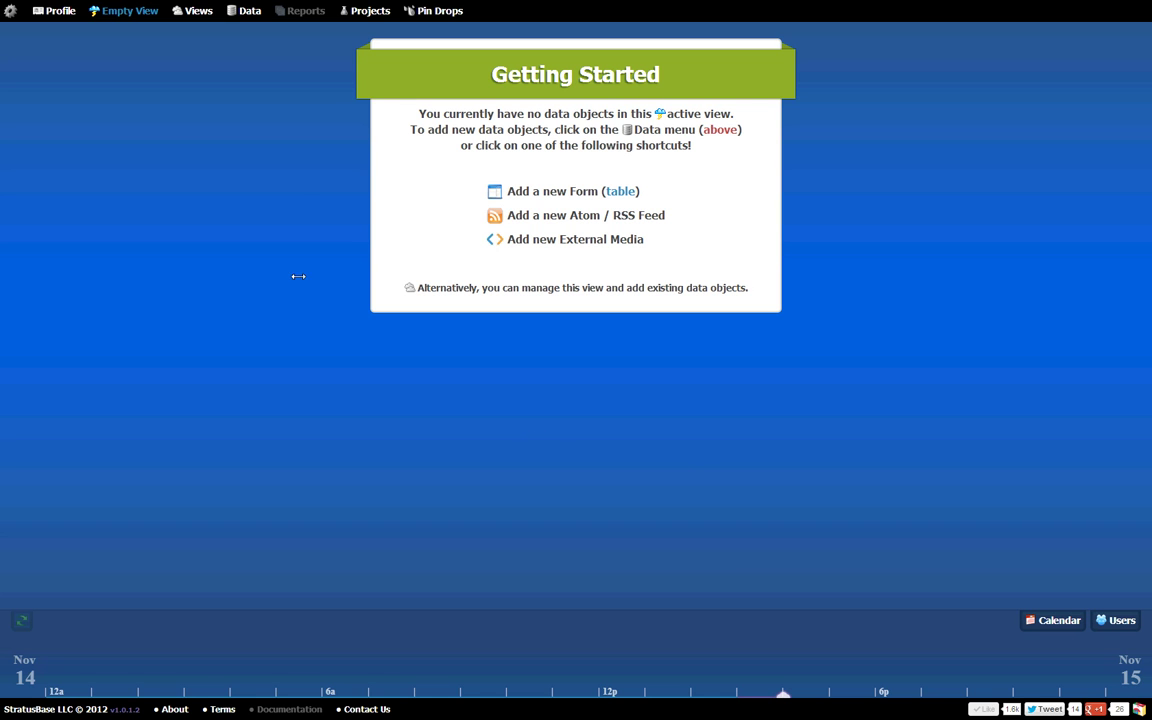
Step: Create a new blank StratusBase form from the Data menu
click(246, 11)
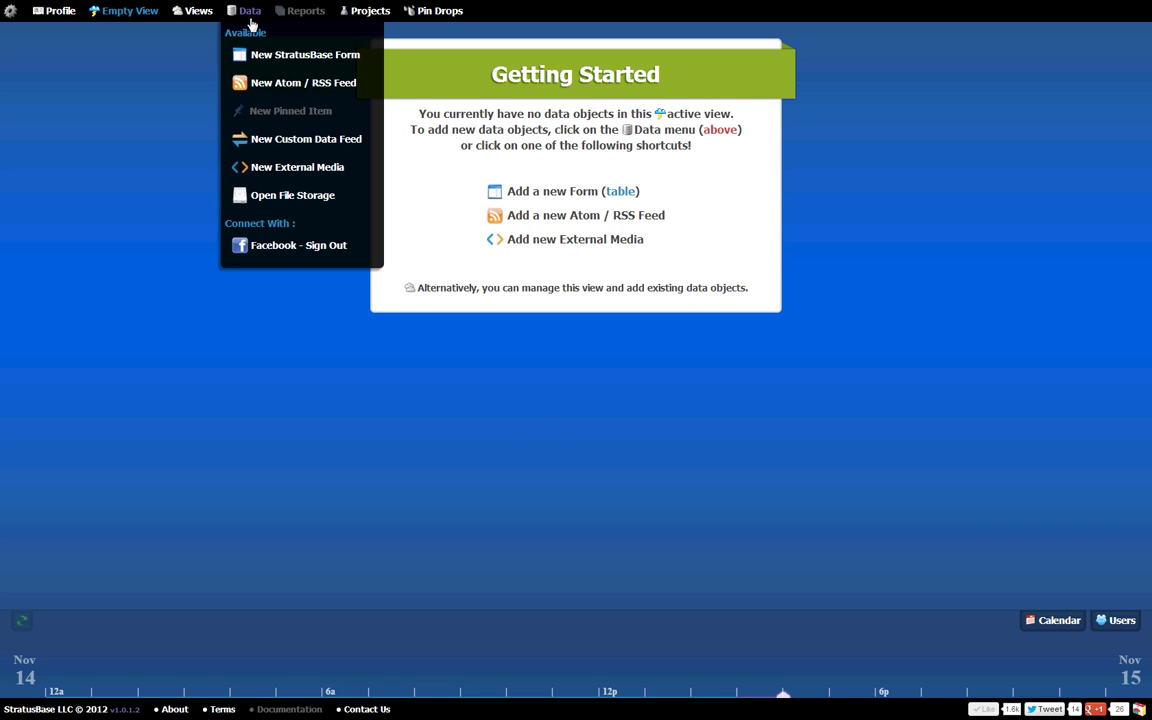
click(302, 63)
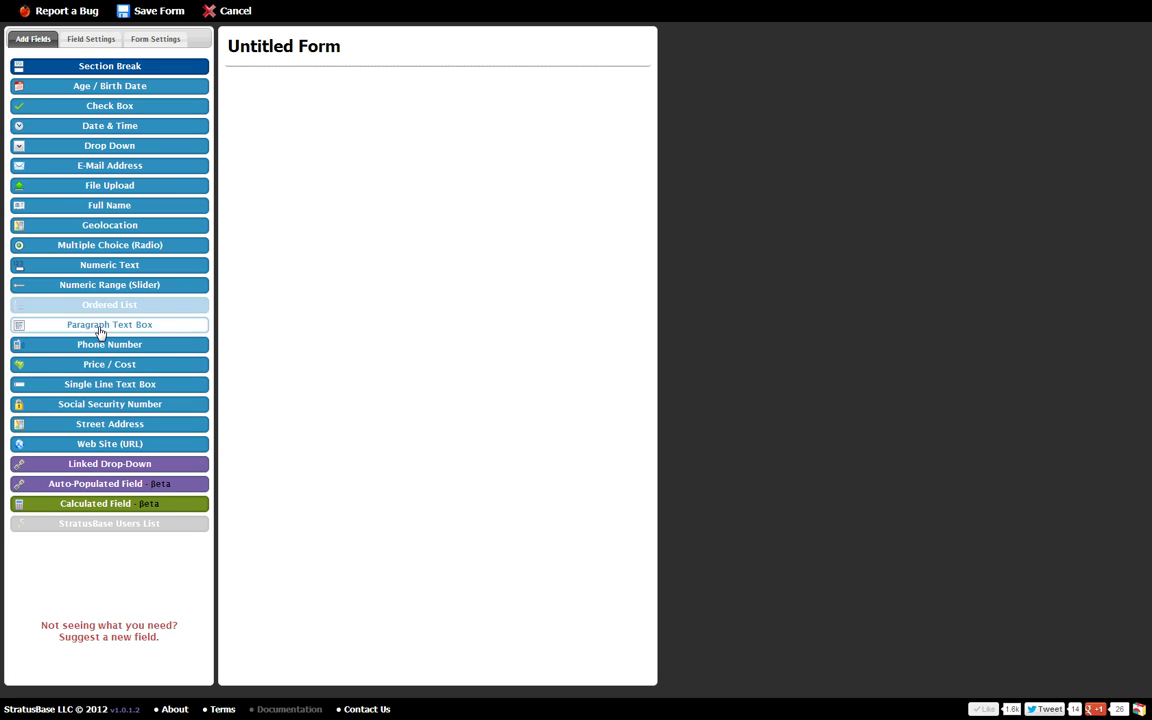
Step: Rename the form to 'Contact Form' and add the subtitle 'Fill me out'
click(88, 40)
click(140, 40)
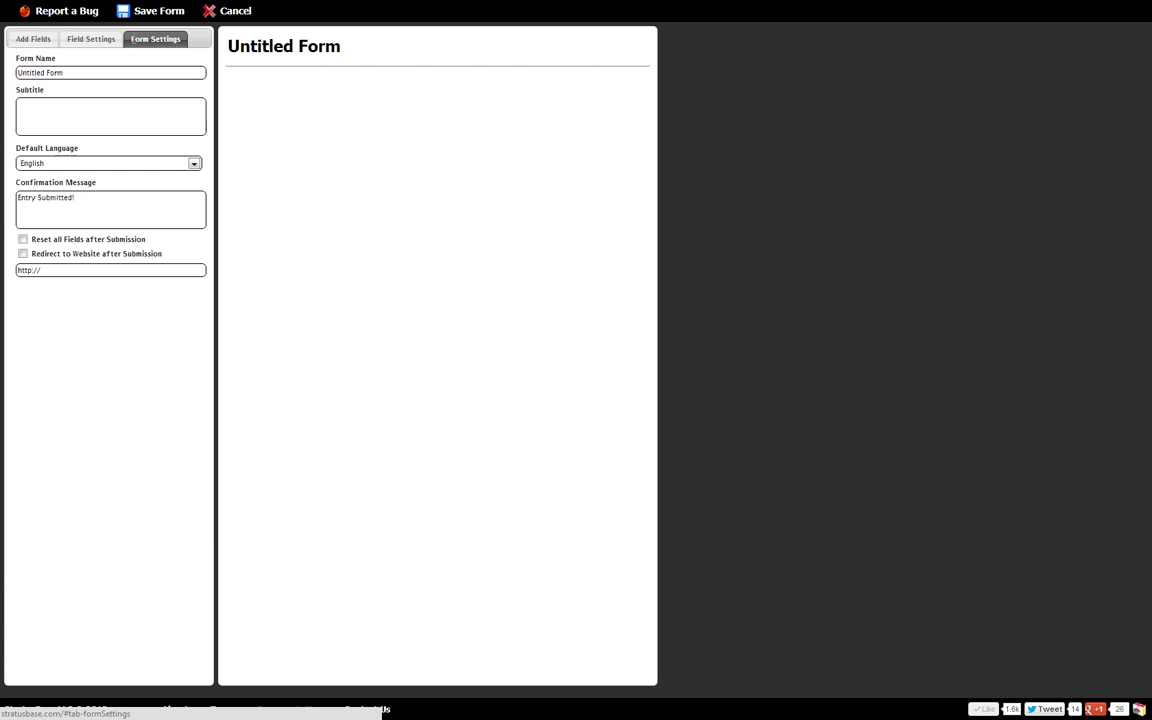
click(82, 40)
click(152, 42)
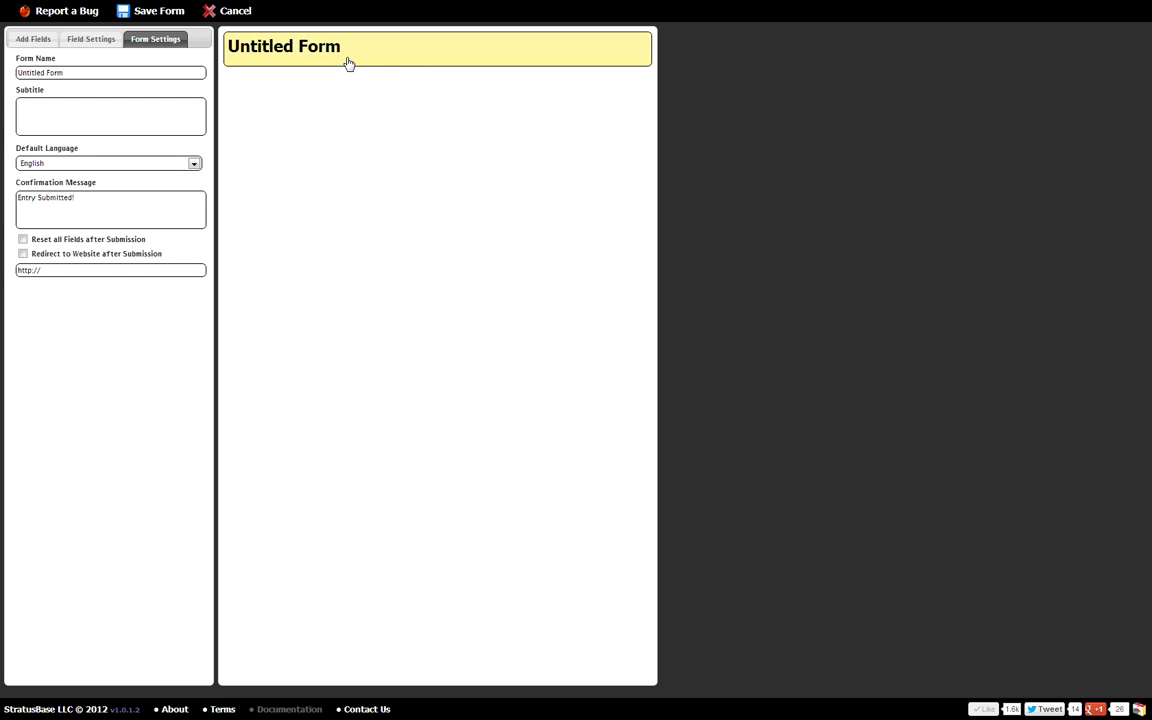
click(35, 39)
click(403, 68)
drag(112, 72, 6, 84)
text(Contact Form)
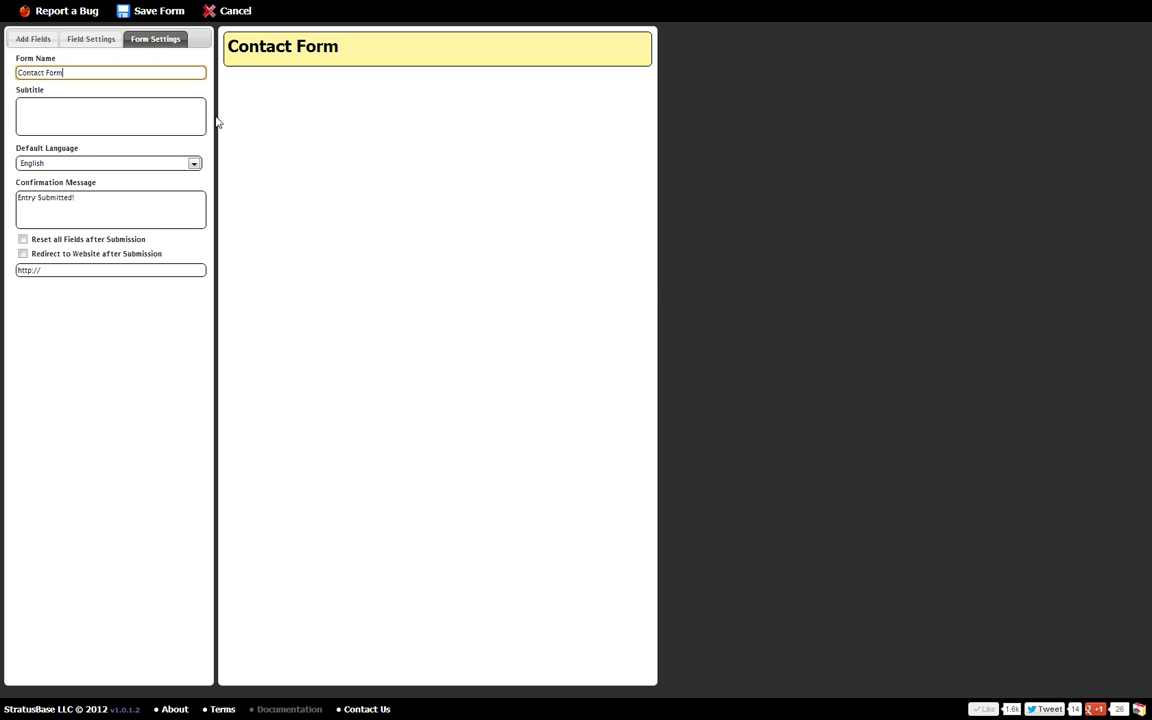
key(Tab)
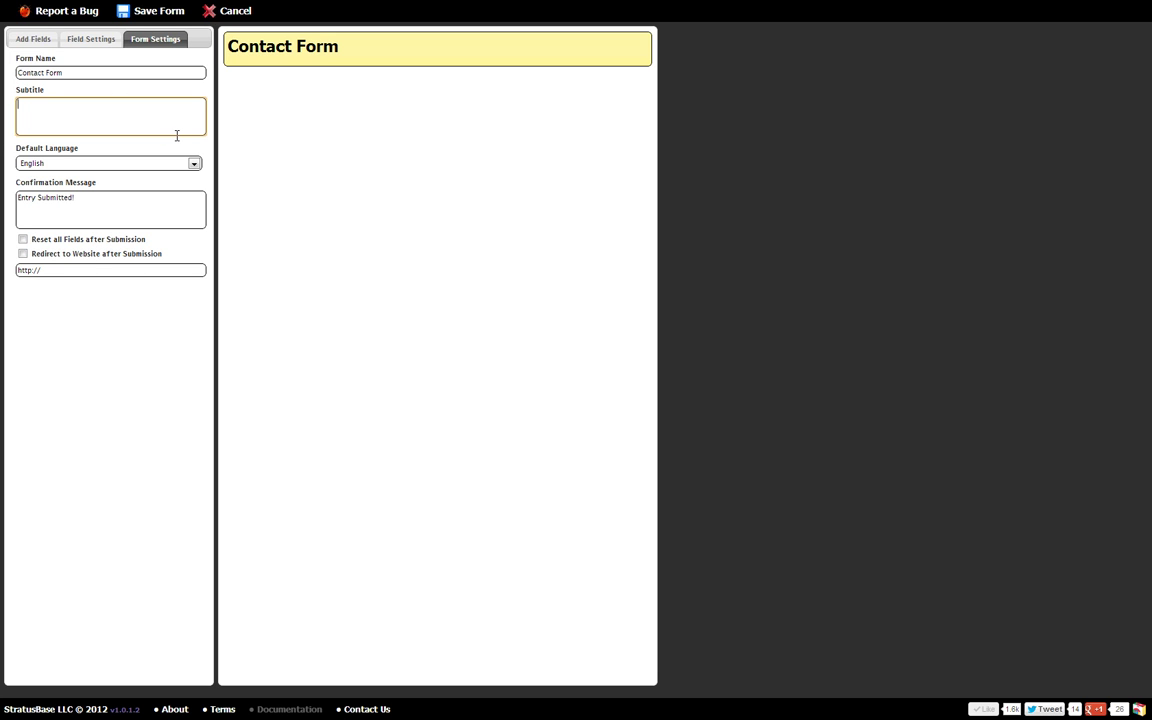
text(Fill m)
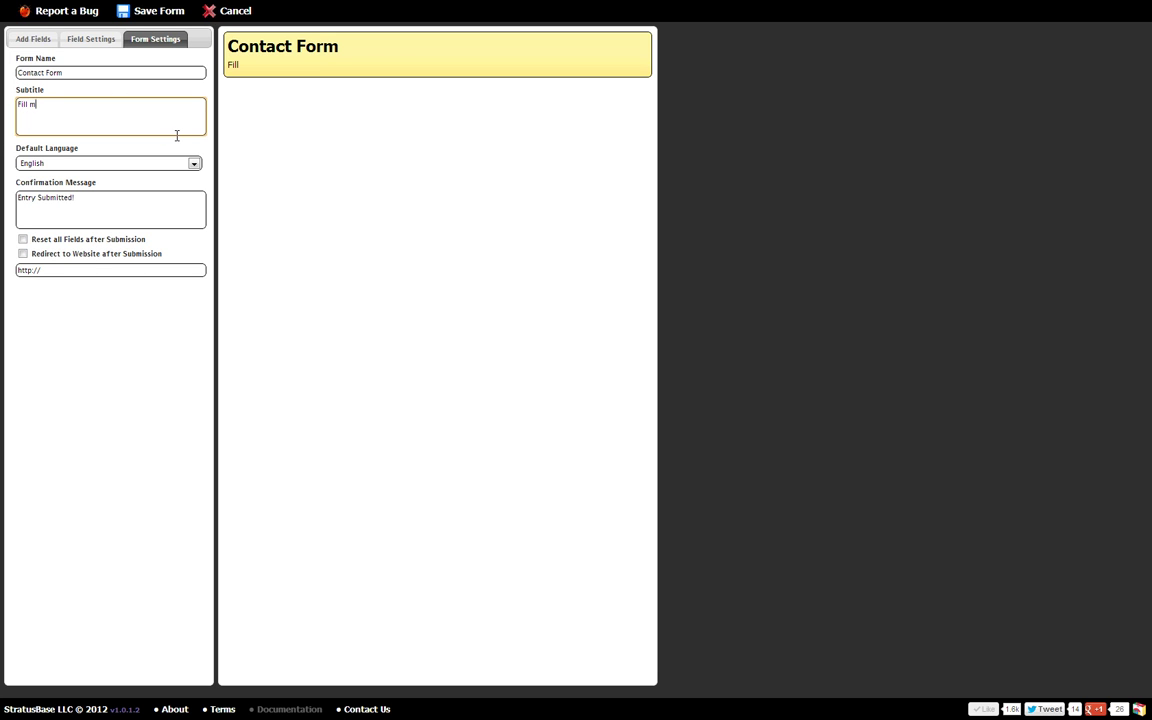
text(e out!)
Step: Add Full Name, Phone Number, E-Mail Address and Paragraph Text Box fields to the form
click(34, 44)
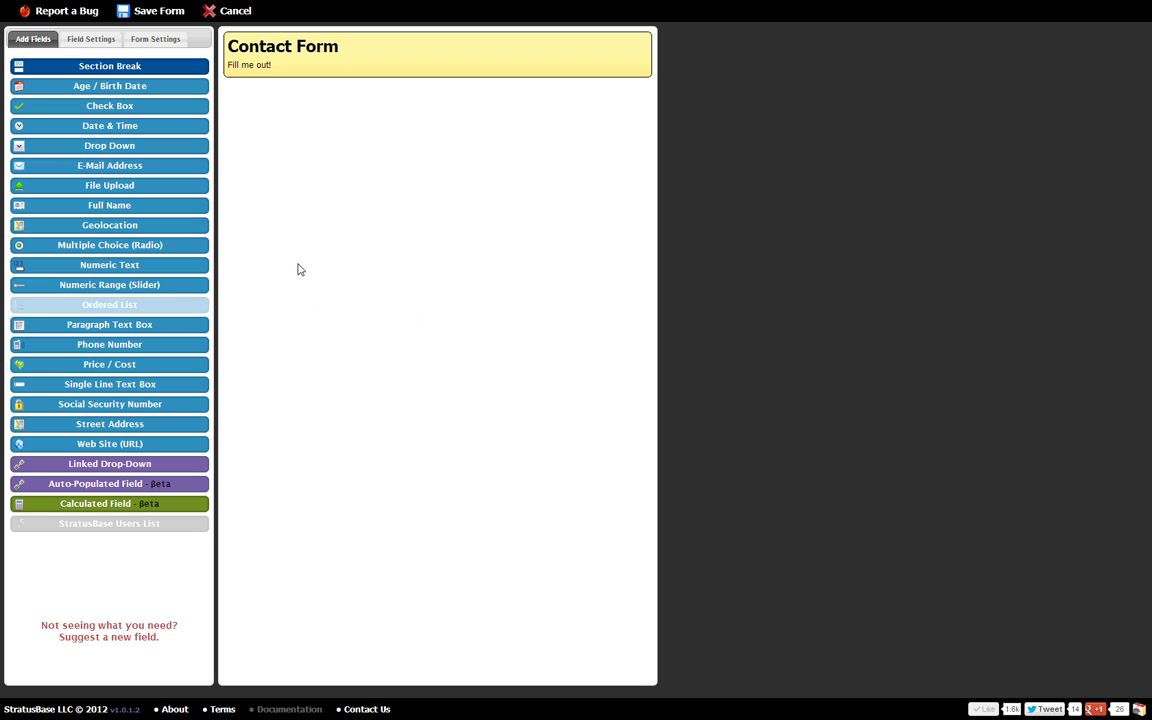
click(168, 207)
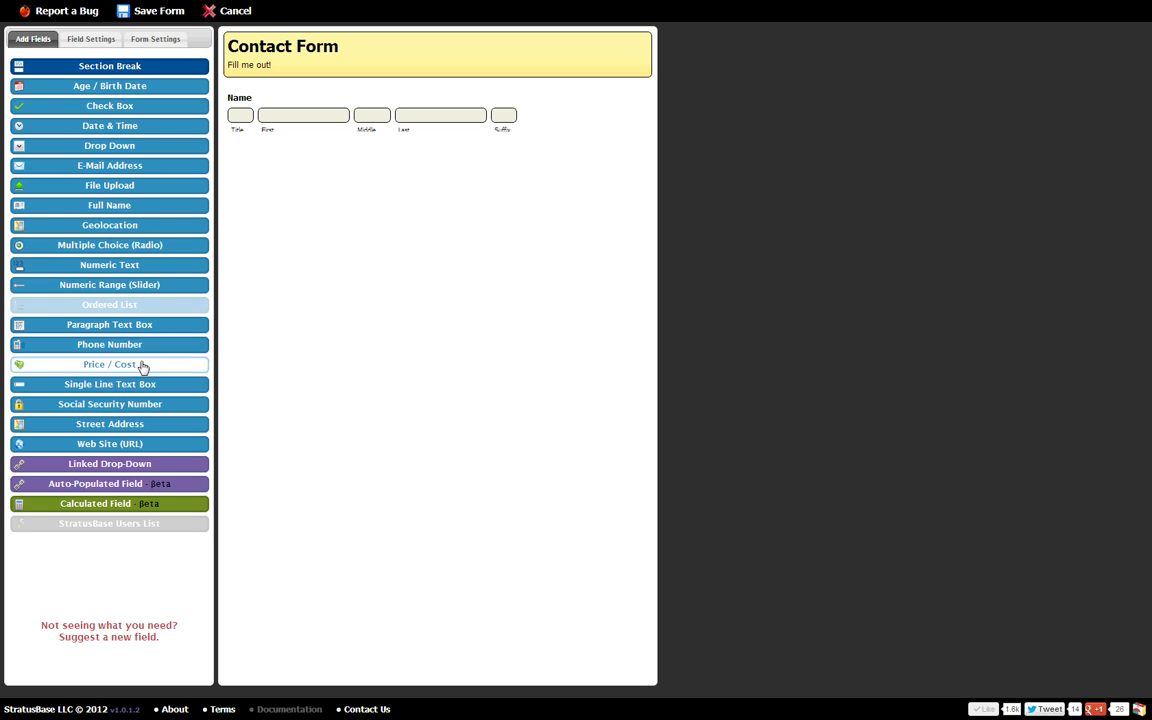
click(144, 352)
click(162, 175)
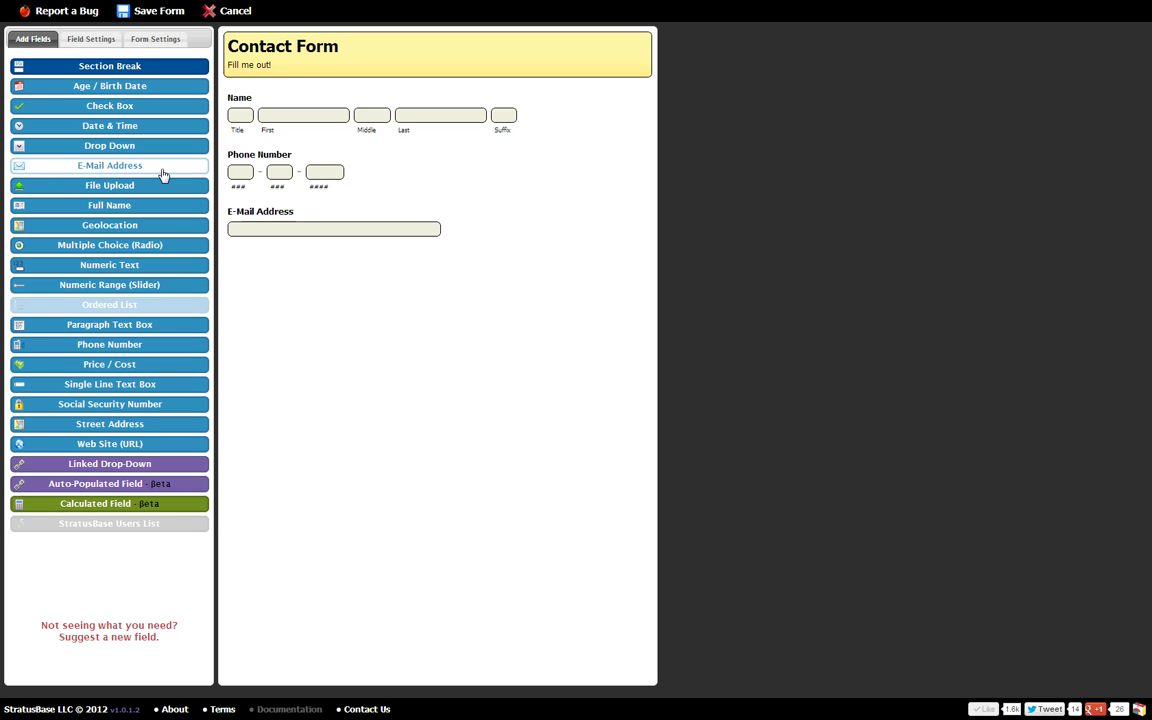
click(146, 326)
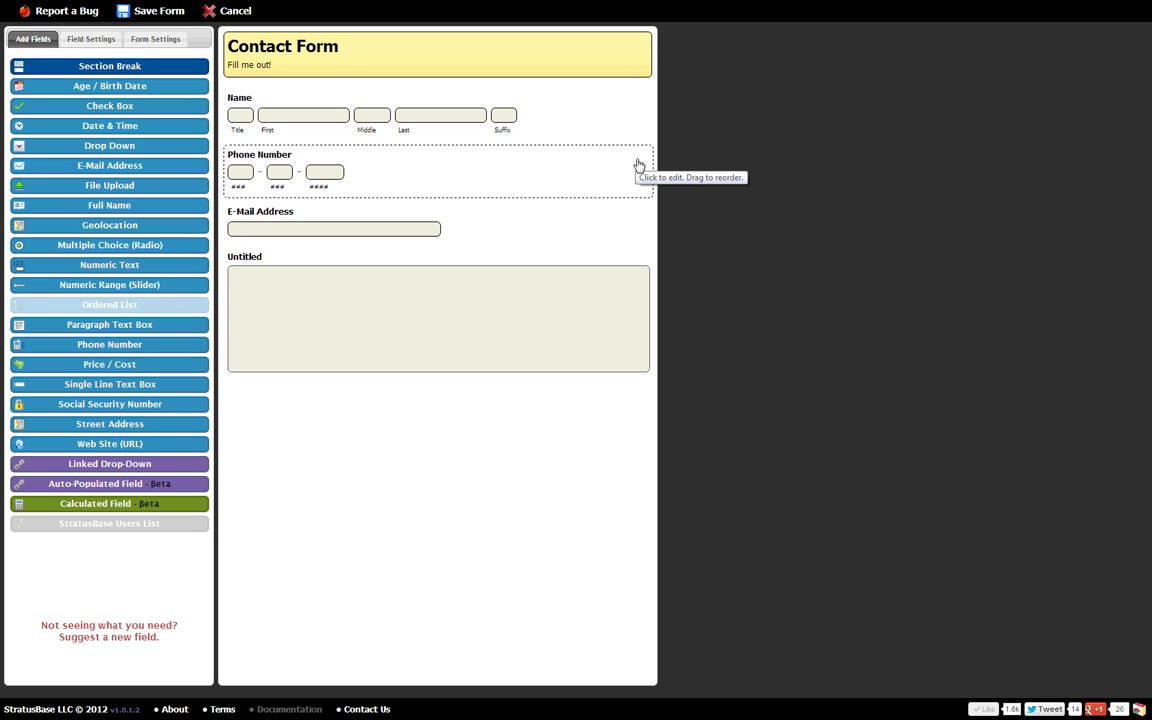
Step: Drop Title and Suffix from Name, set Required to Yes, and move E-Mail Address above Phone Number
click(577, 127)
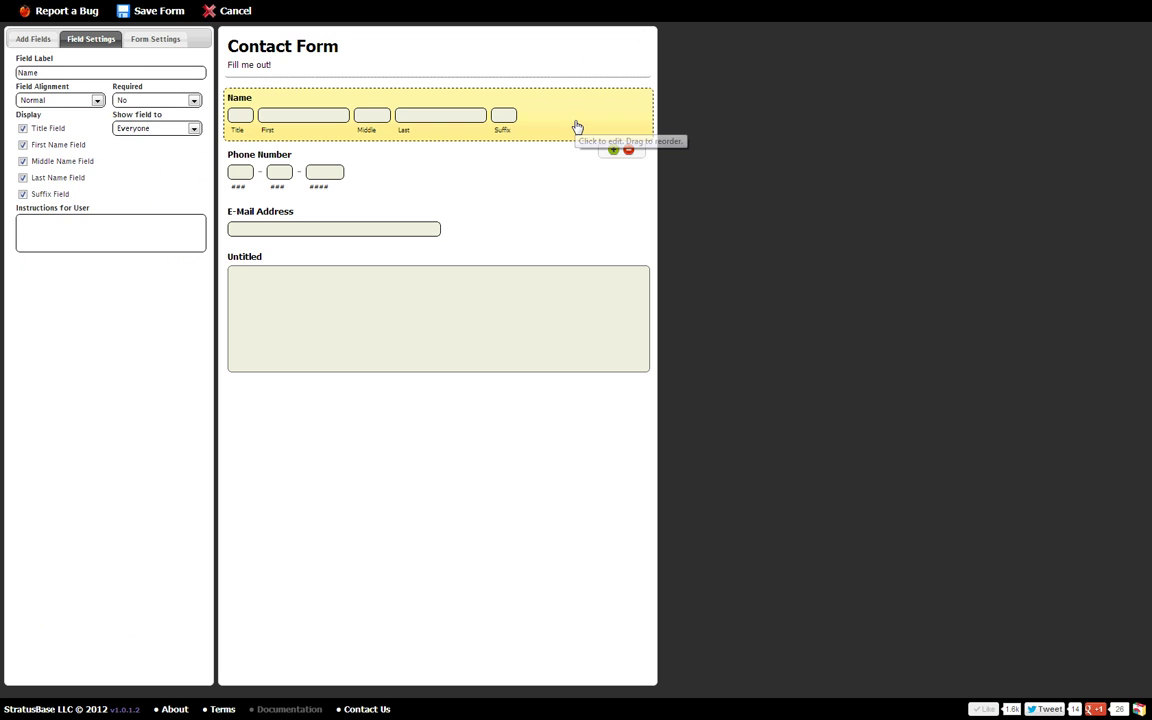
click(23, 129)
click(23, 194)
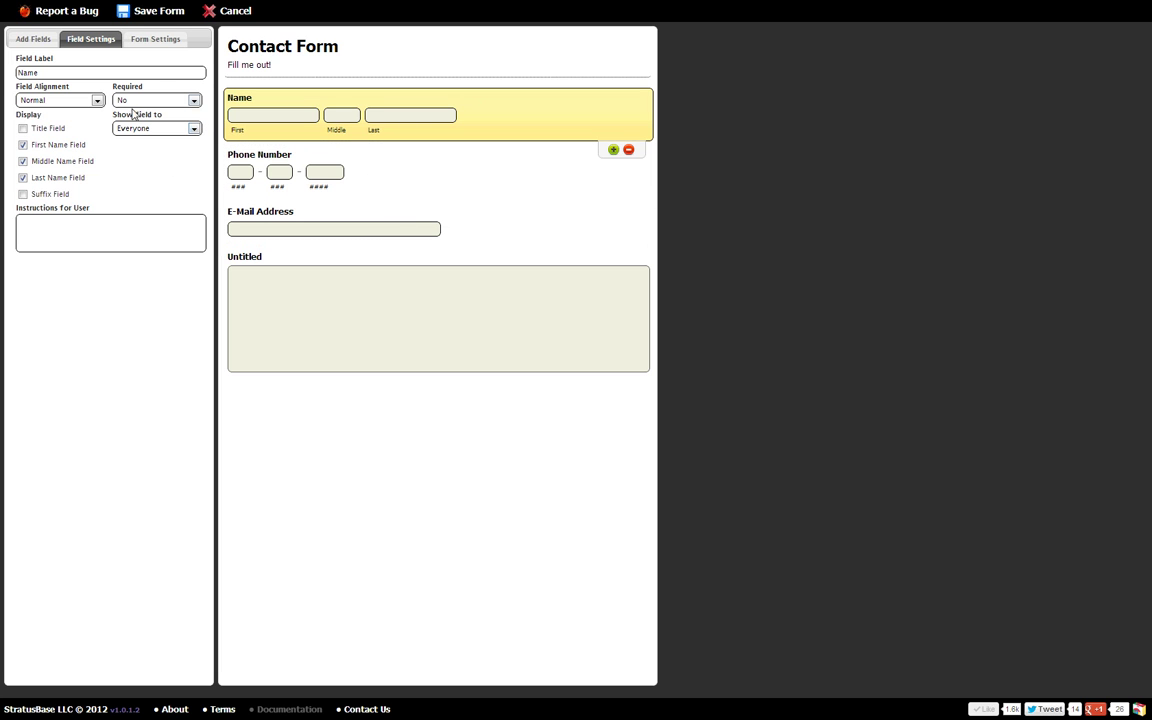
click(174, 103)
click(150, 123)
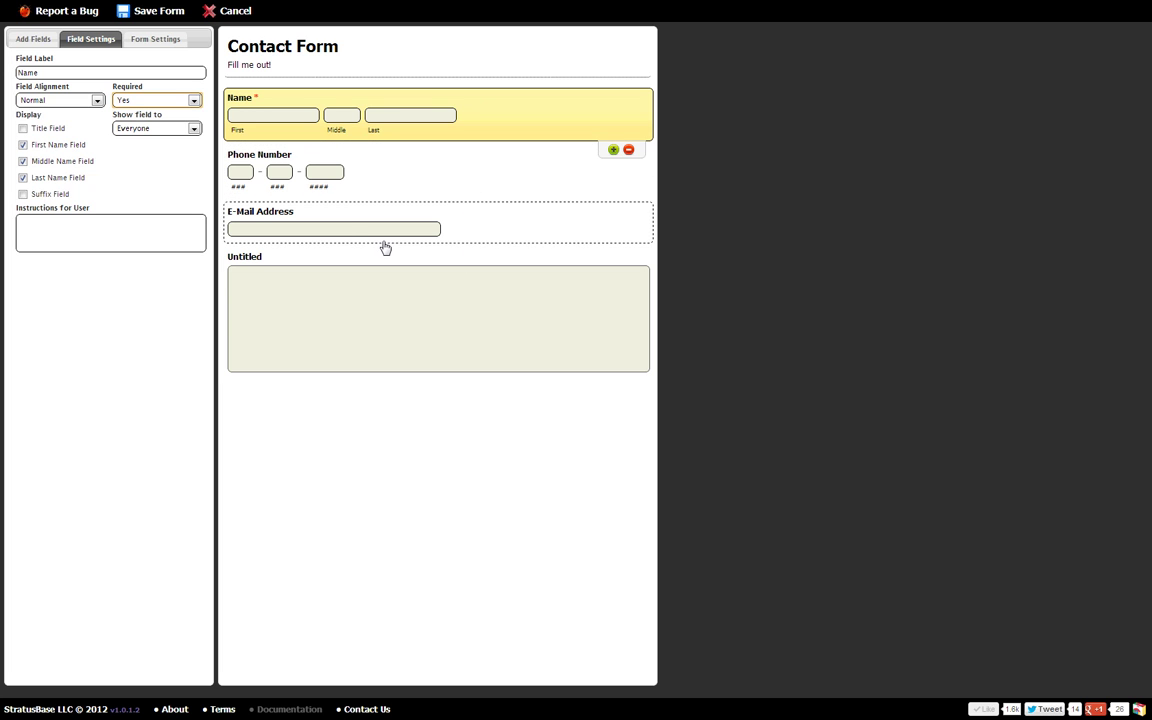
click(548, 230)
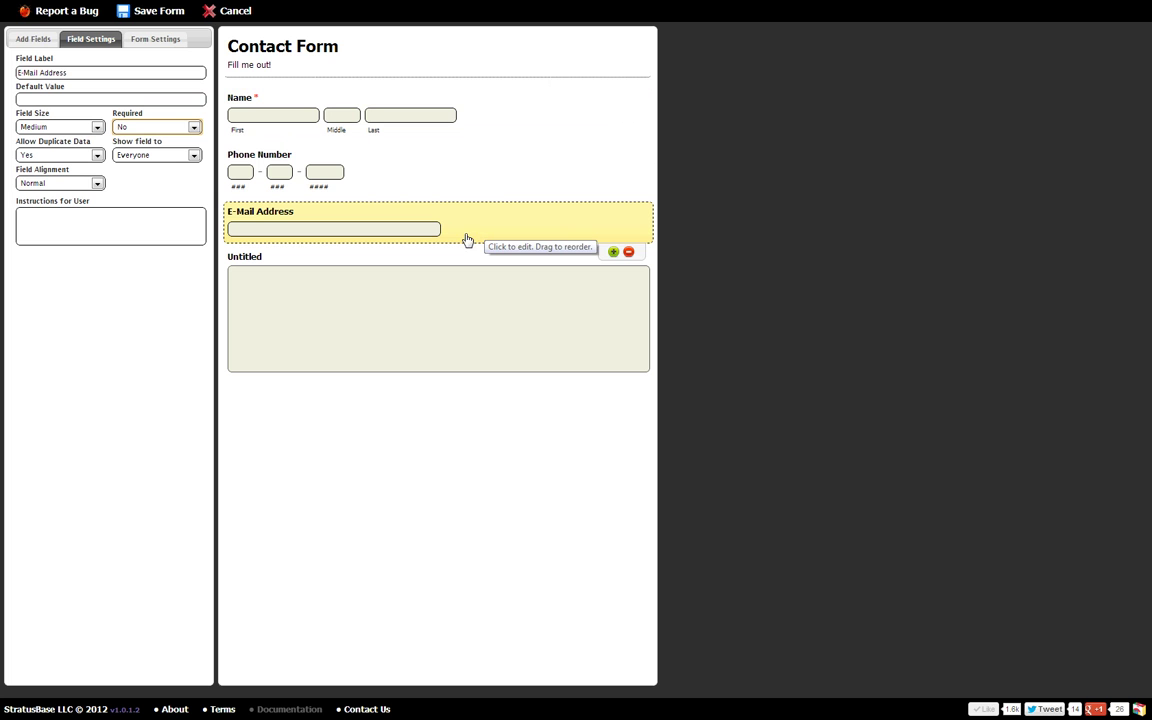
drag(472, 230, 468, 175)
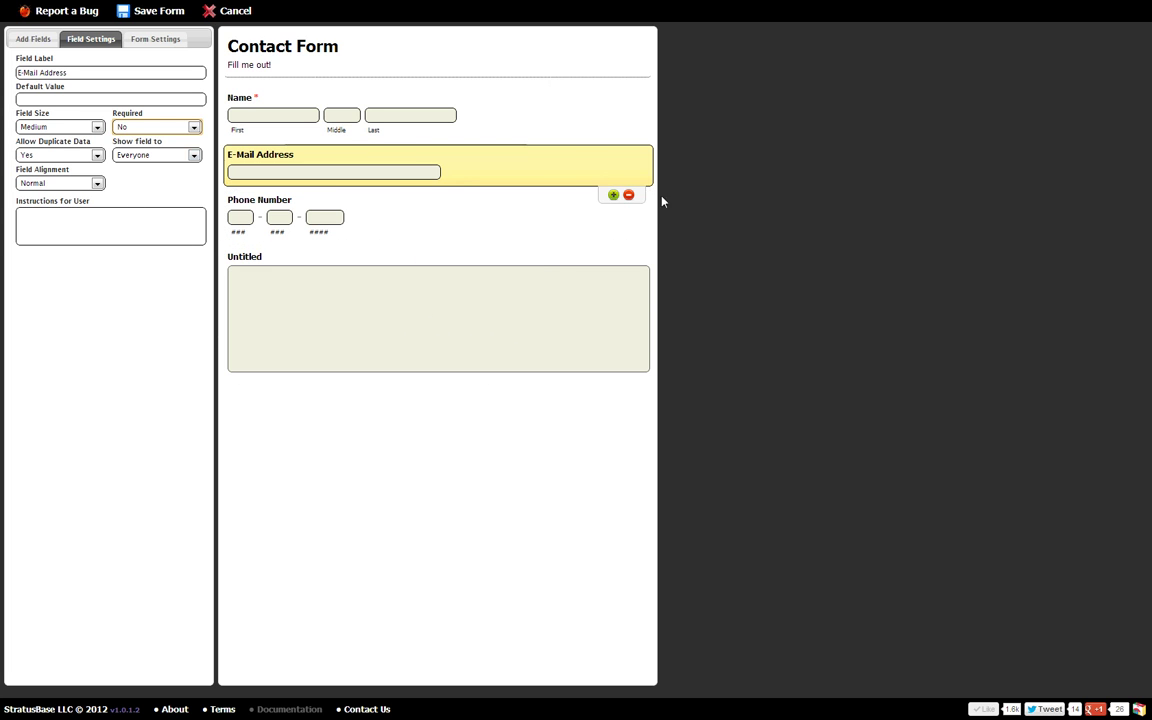
click(476, 125)
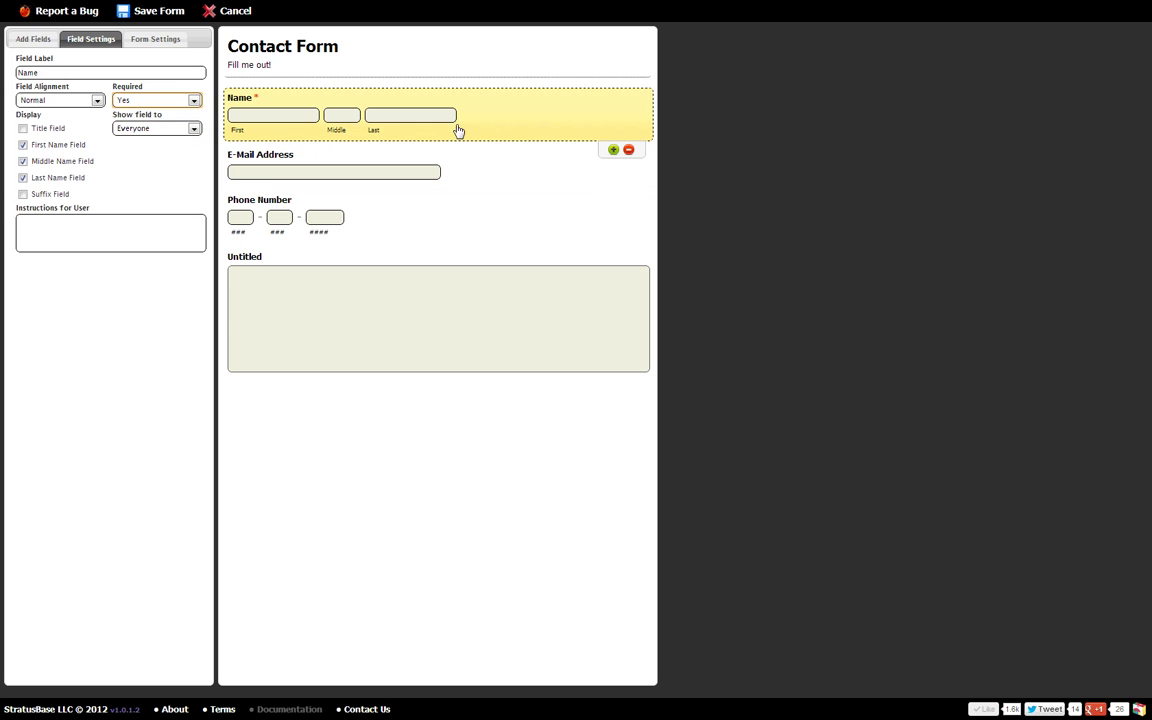
click(80, 100)
click(55, 123)
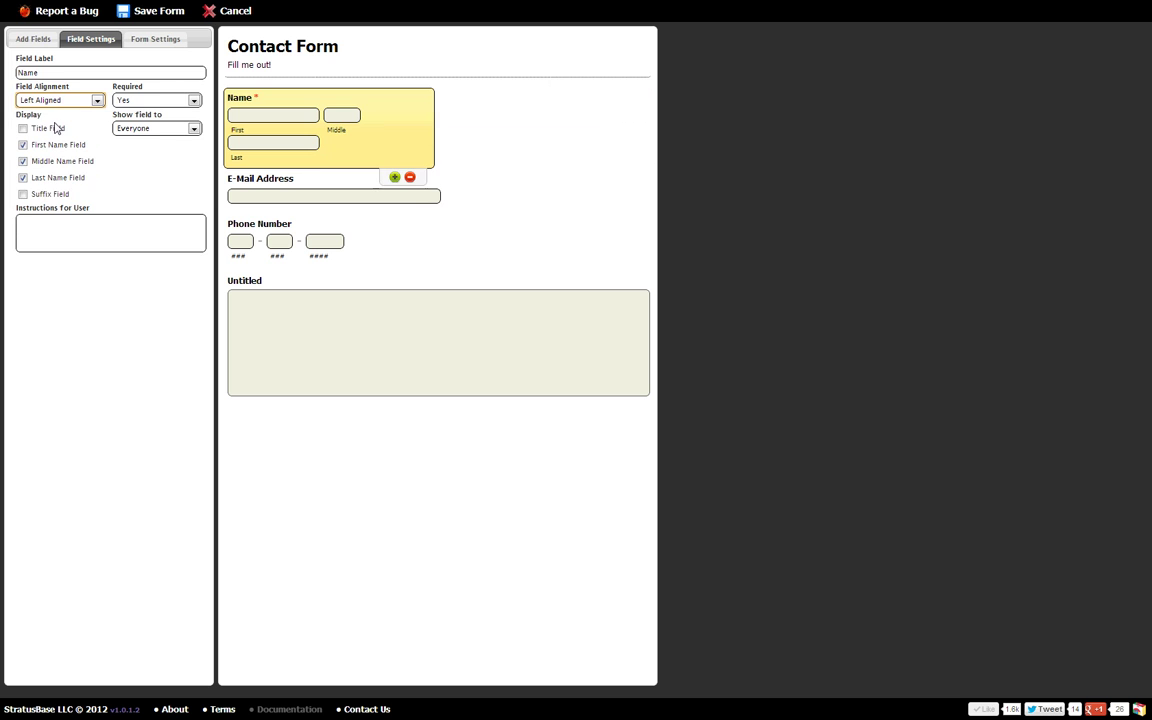
click(293, 183)
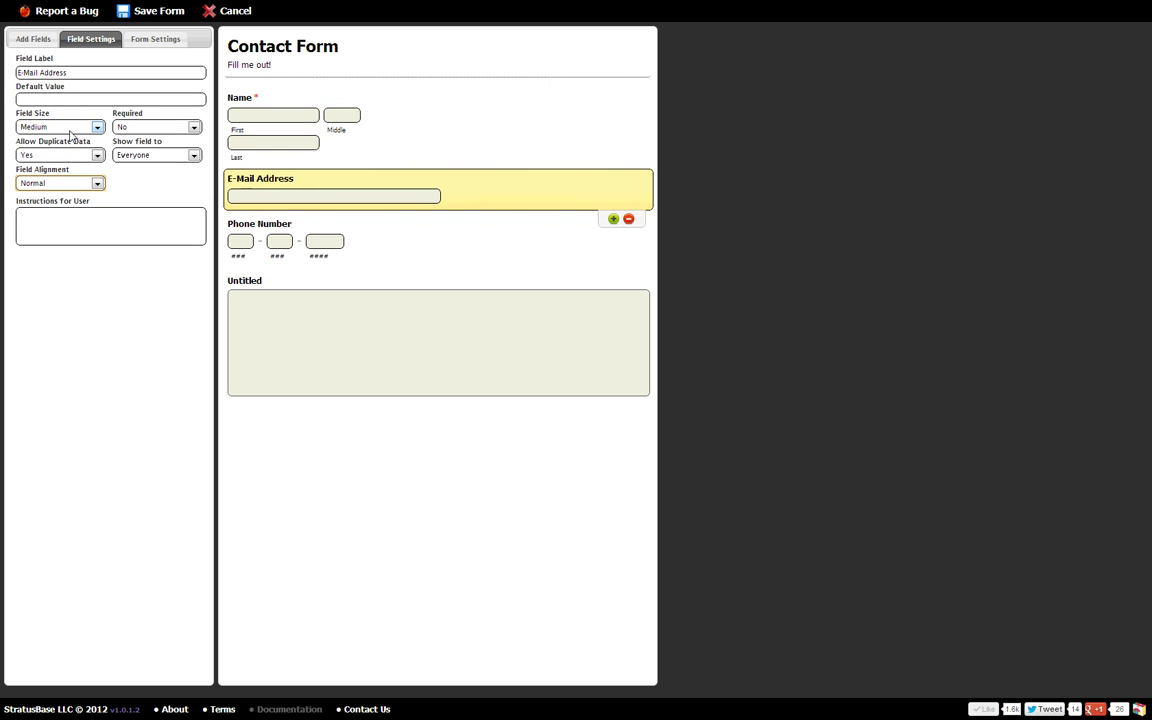
click(60, 183)
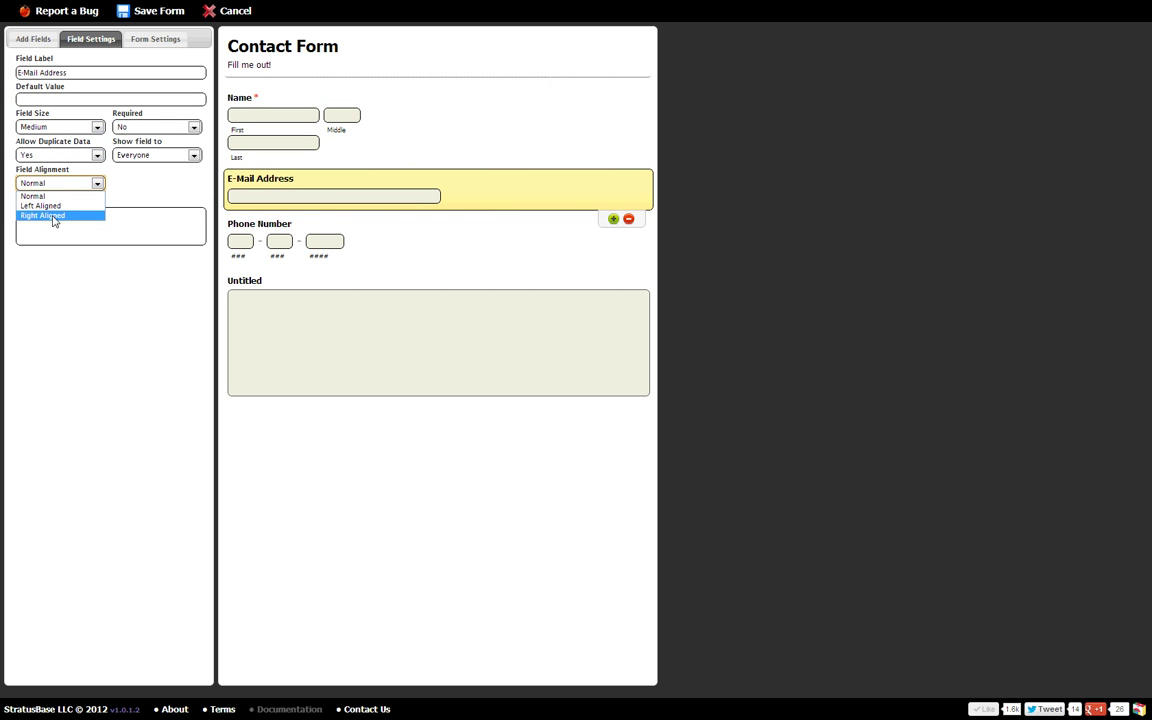
click(45, 215)
click(60, 183)
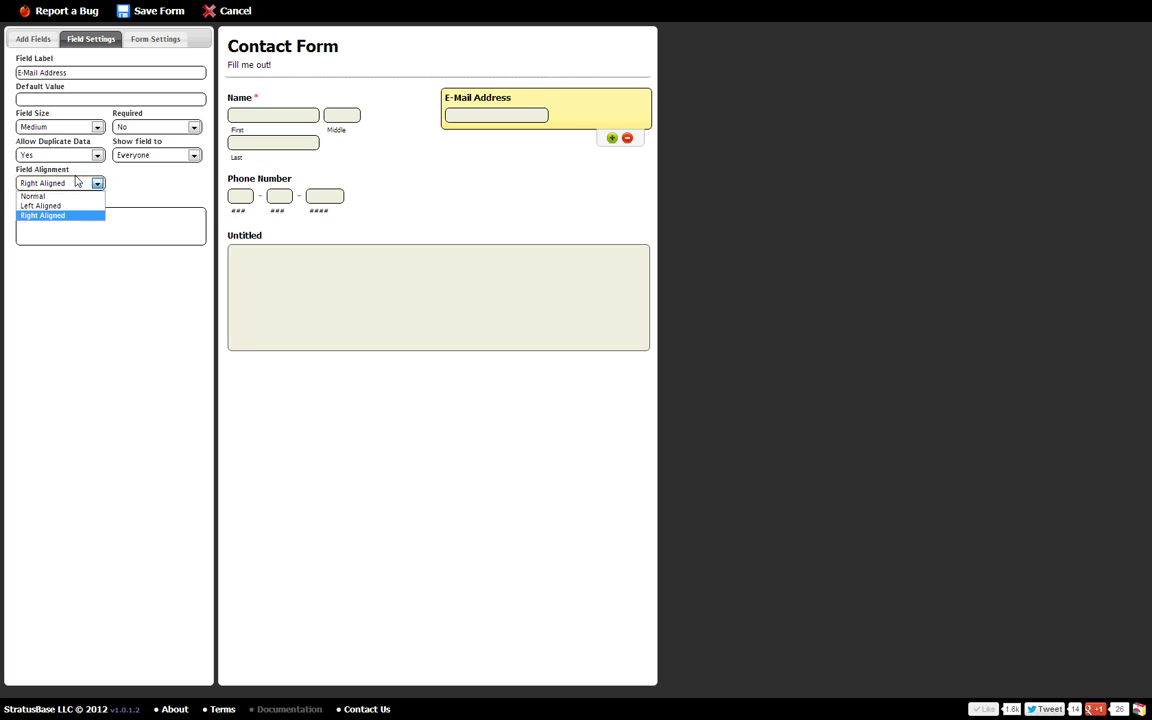
click(45, 193)
click(380, 134)
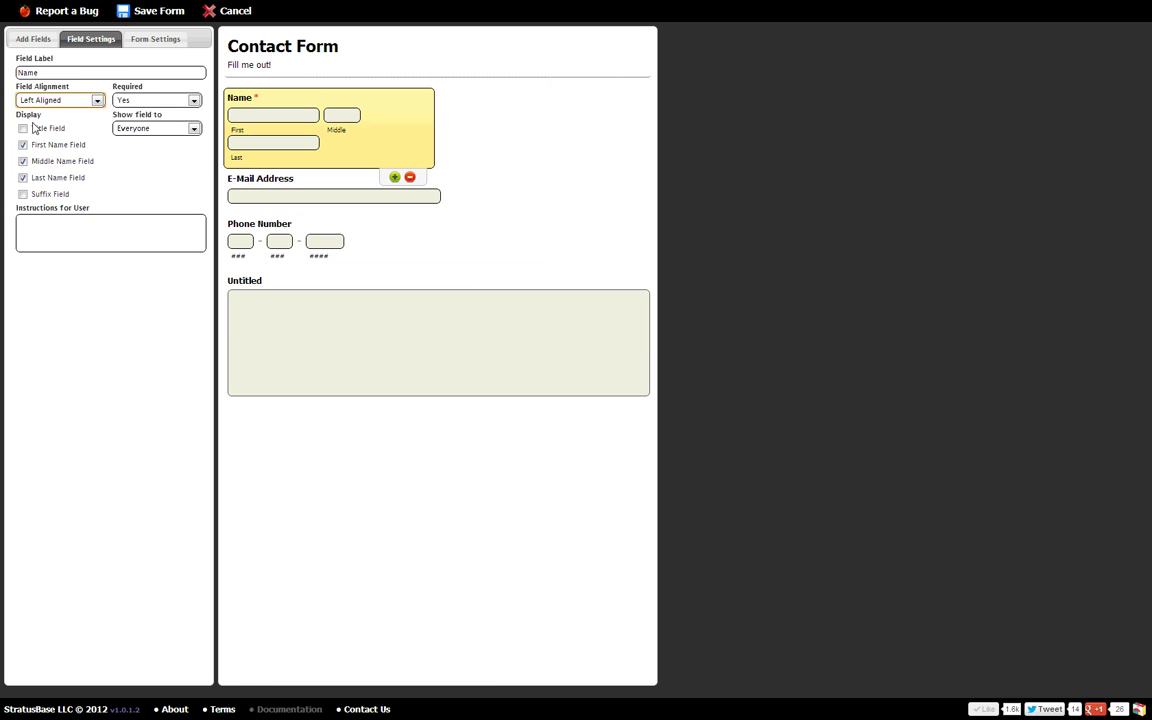
click(60, 100)
click(40, 111)
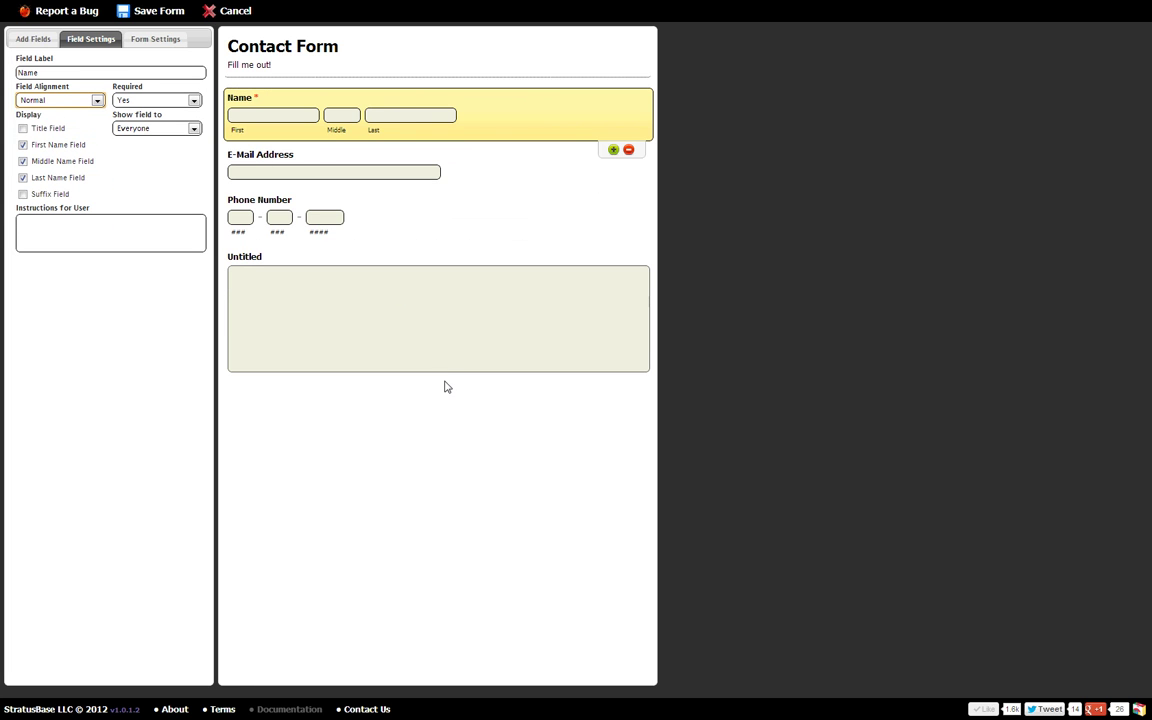
click(470, 442)
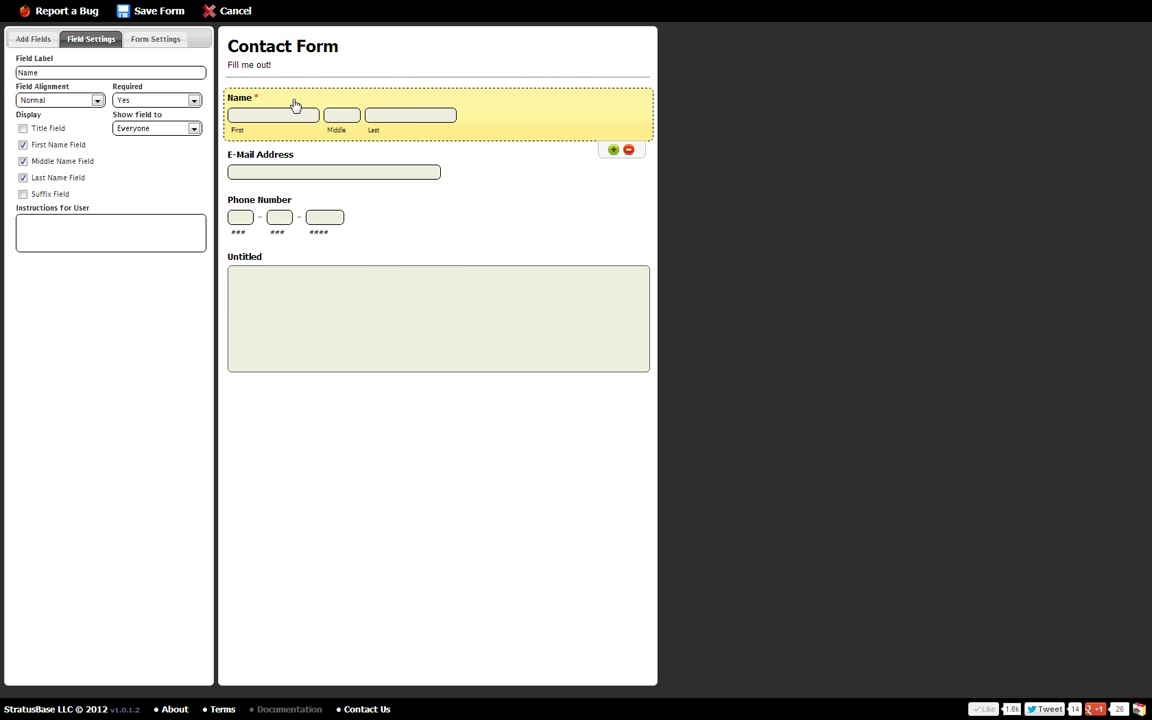
Step: Relabel the Name field 'Full Name' and the Untitled paragraph field 'Comments'
click(50, 72)
text(Full)
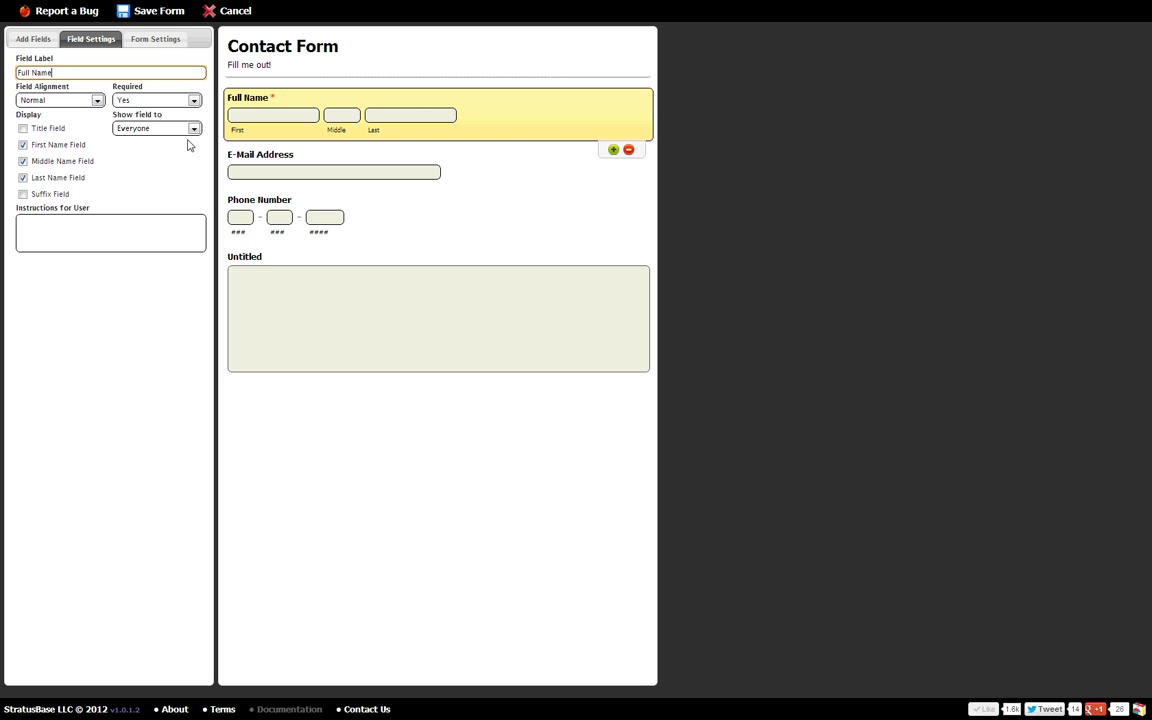
click(391, 261)
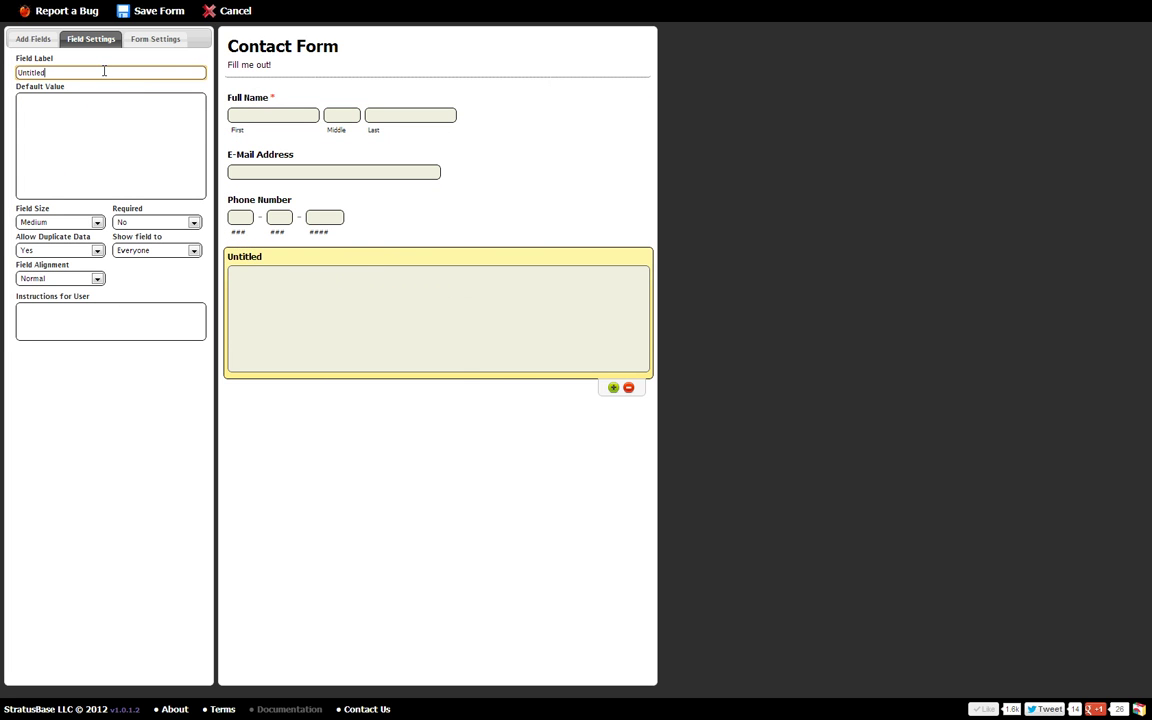
drag(95, 72, 3, 78)
text(COmments)
drag(28, 72, 22, 72)
text(o)
Step: Make the Comments field Small with the instruction 'Tell me something!'
click(86, 222)
click(57, 245)
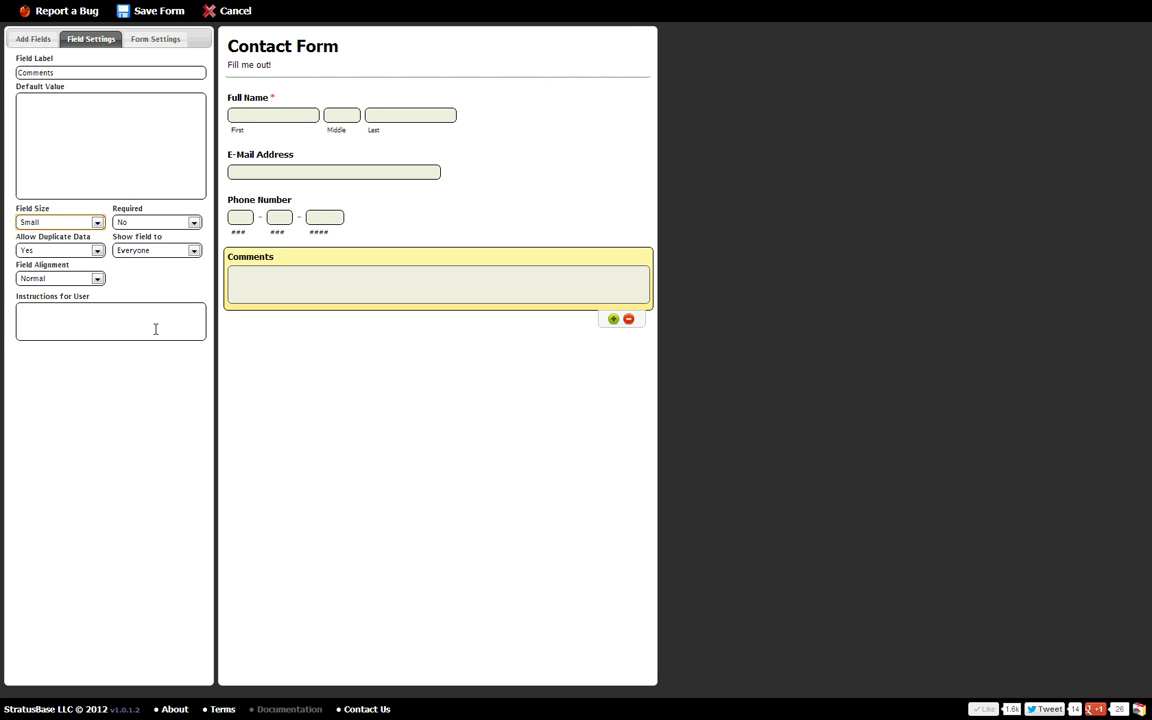
click(123, 316)
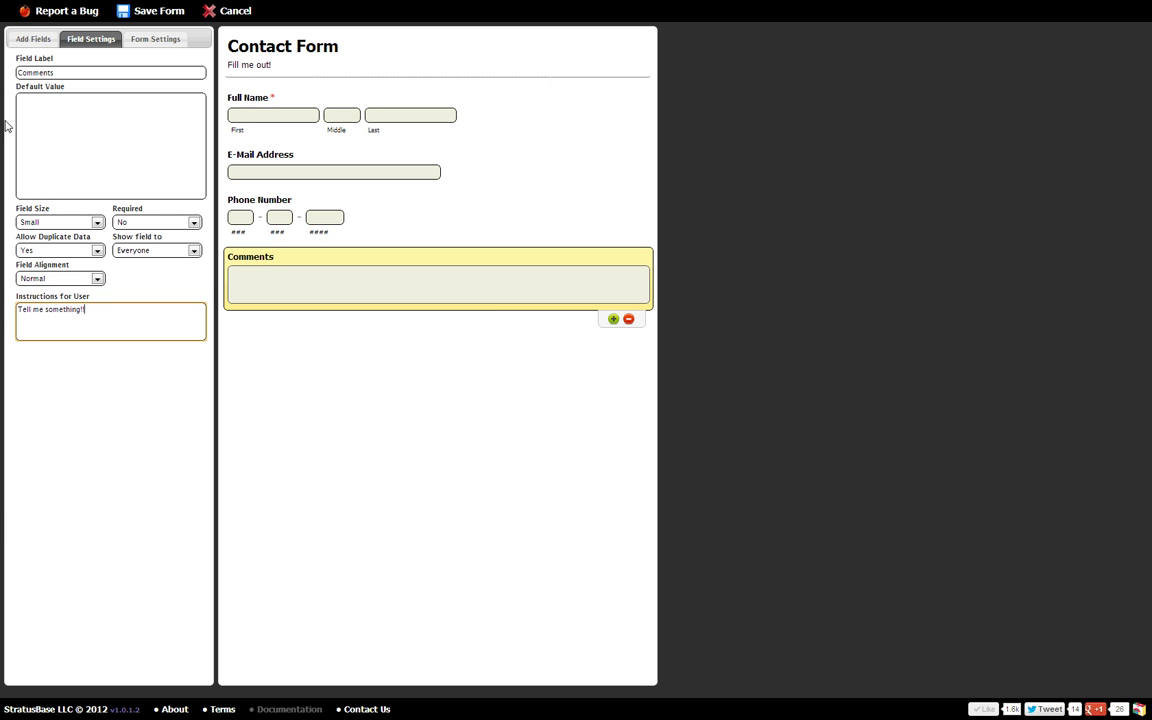
click(33, 38)
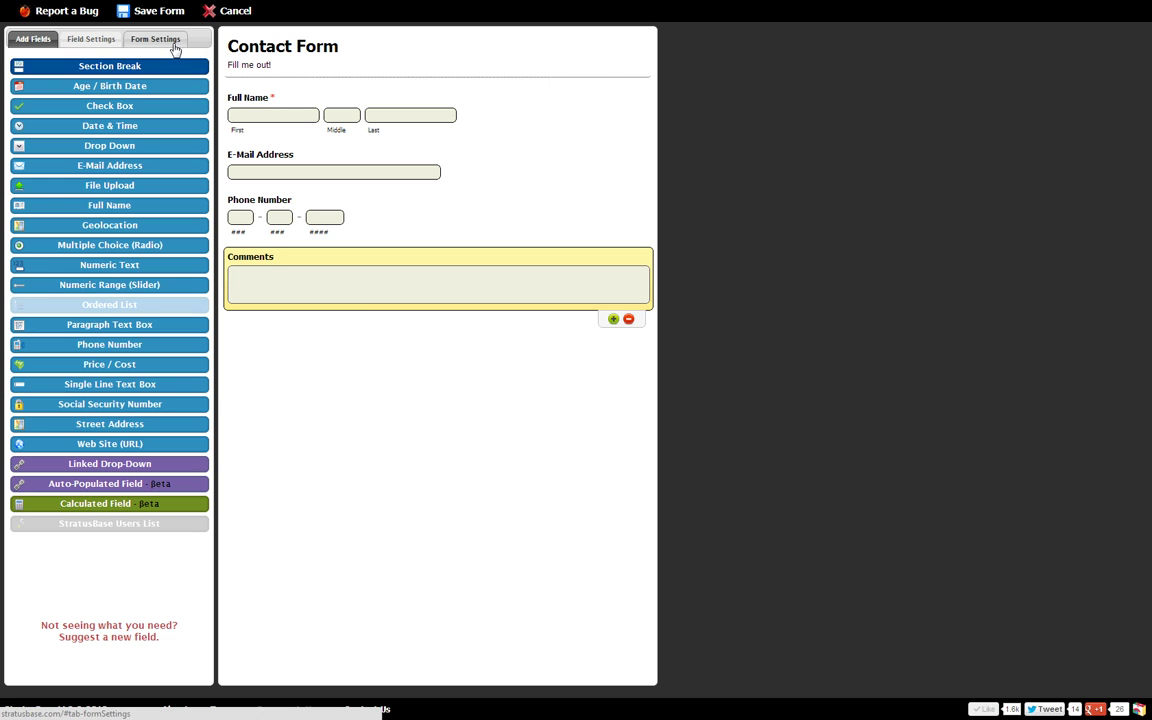
click(175, 48)
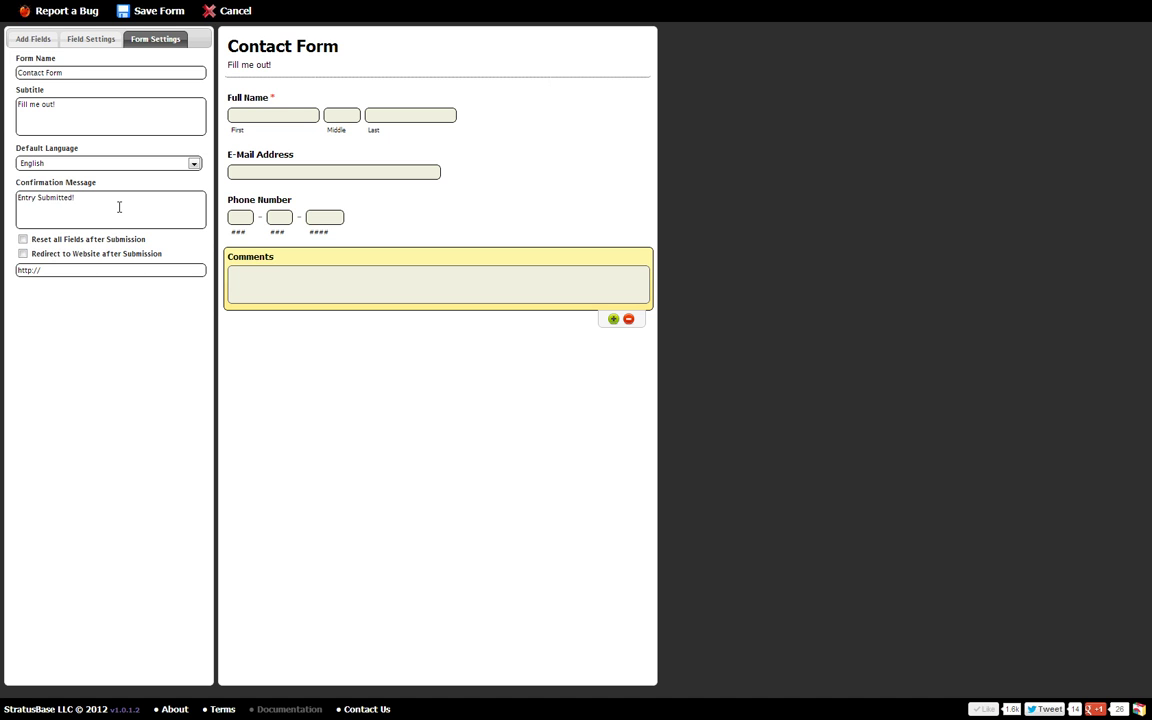
triple_click(118, 206)
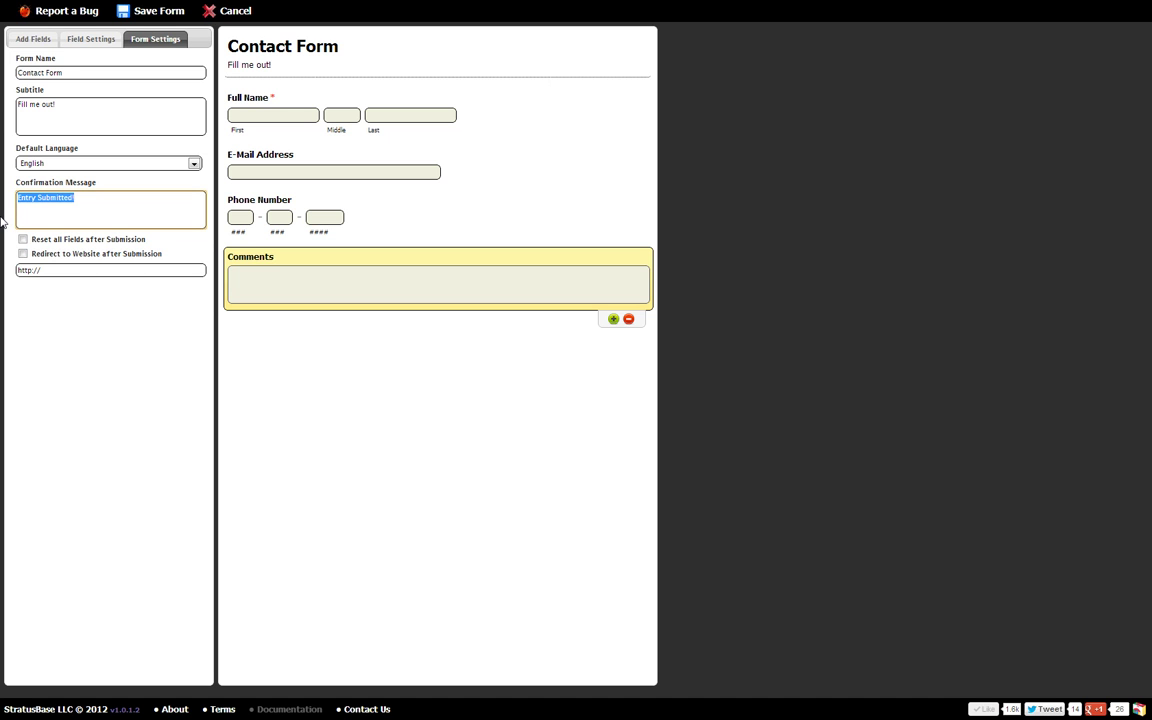
text(Thank You!)
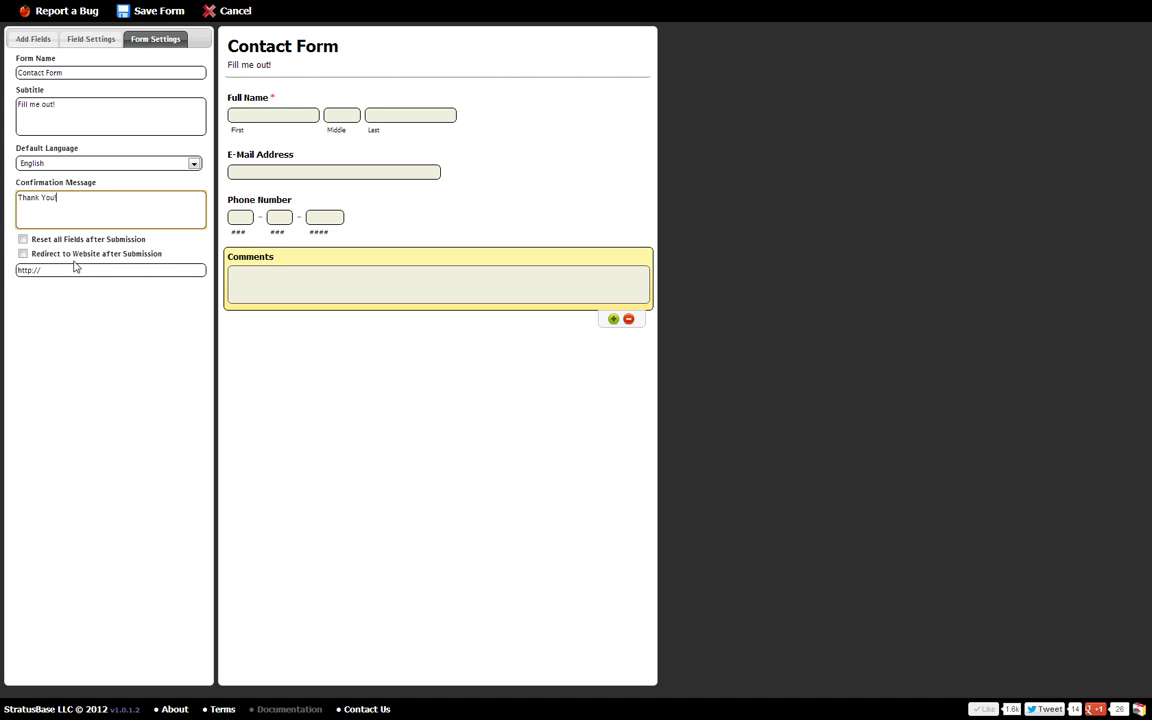
click(24, 254)
click(41, 270)
text(www)
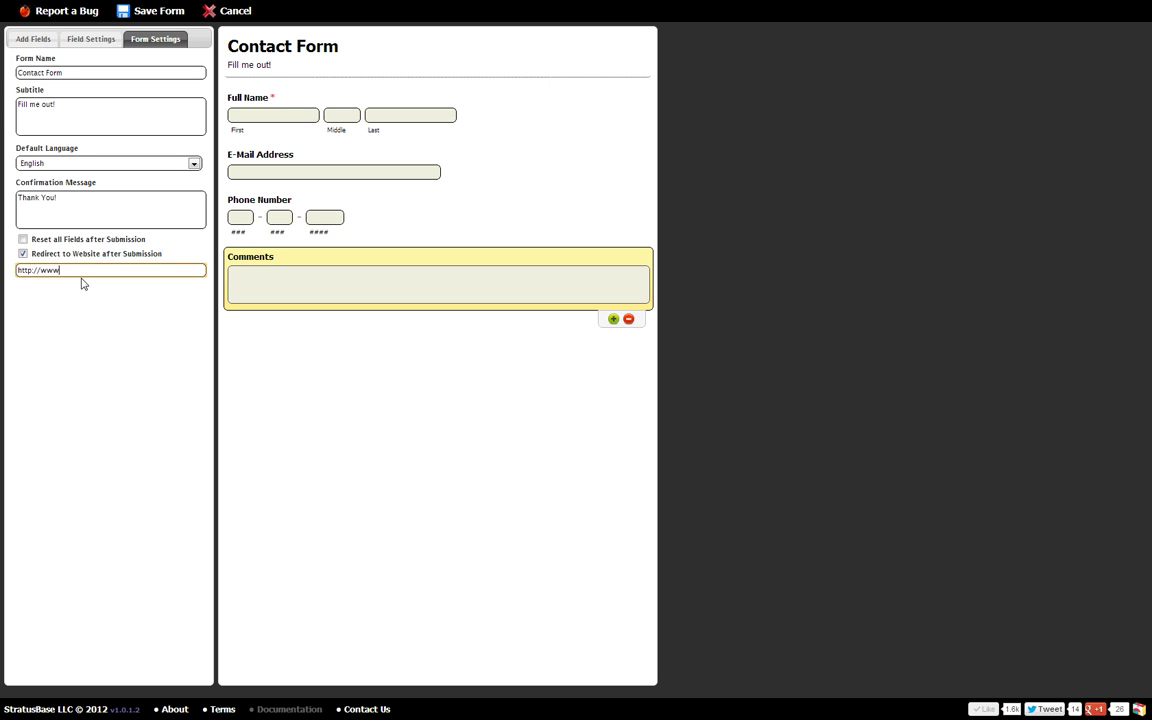
text(.google.com)
click(33, 39)
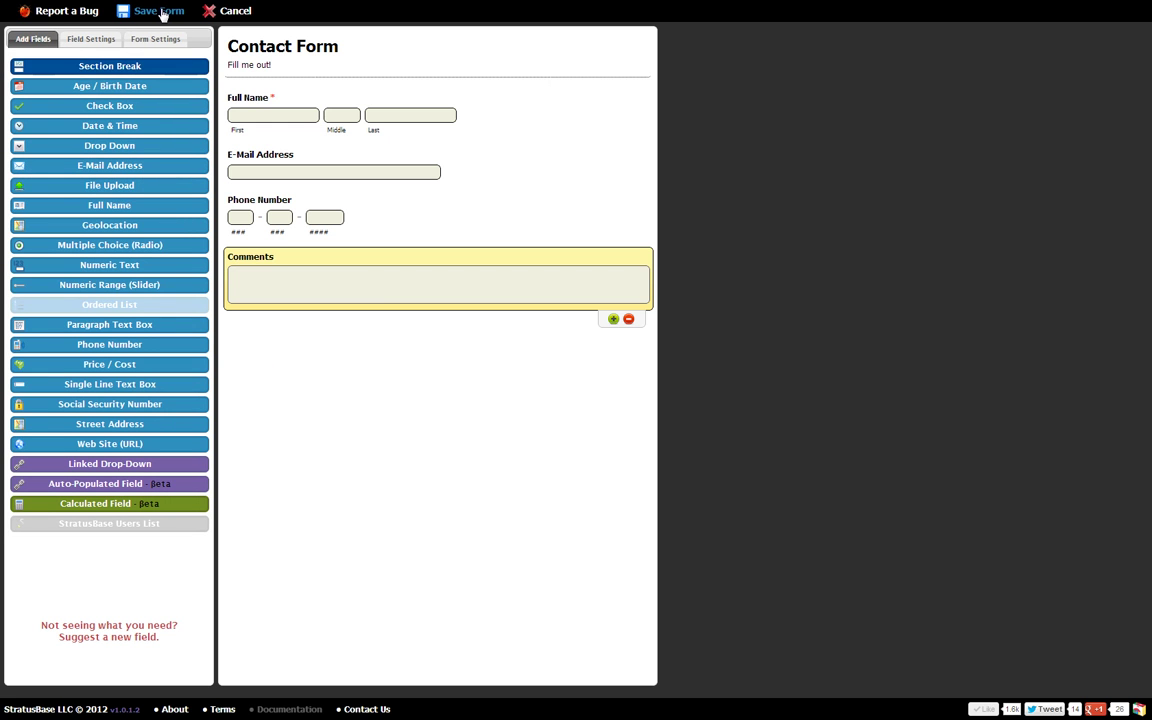
Step: Save the Contact Form, check the panel help, and bring up the Open \ Embed Form dialog
click(162, 12)
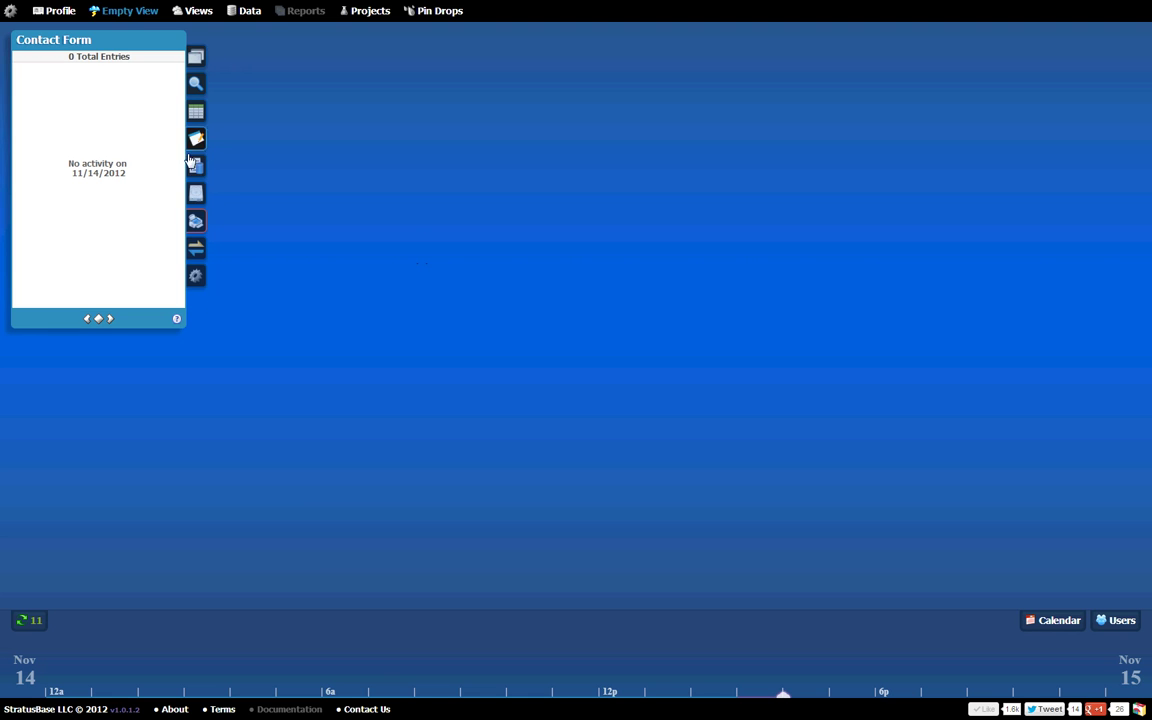
click(177, 320)
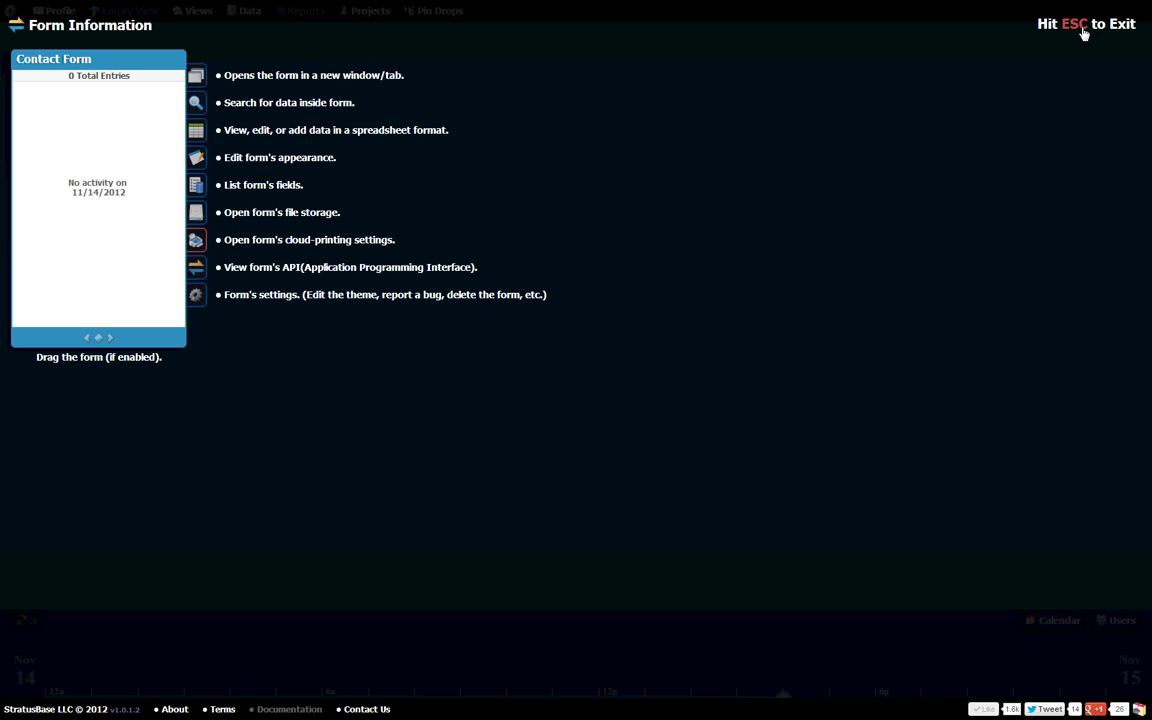
click(1082, 29)
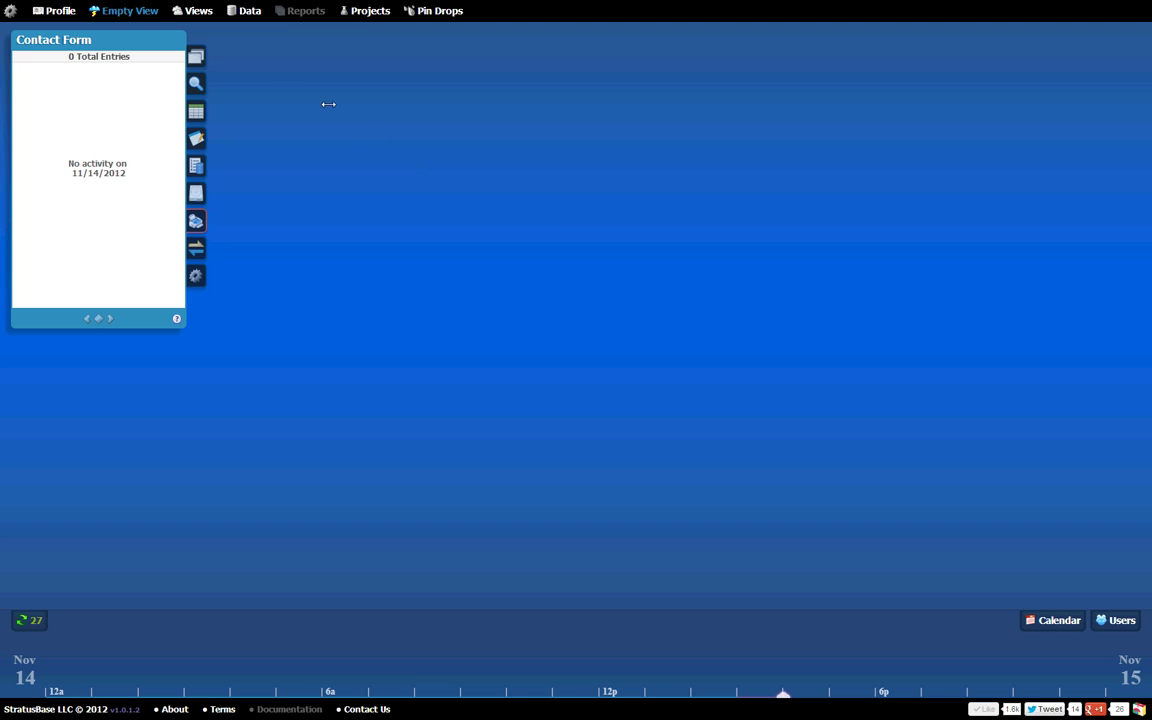
click(198, 66)
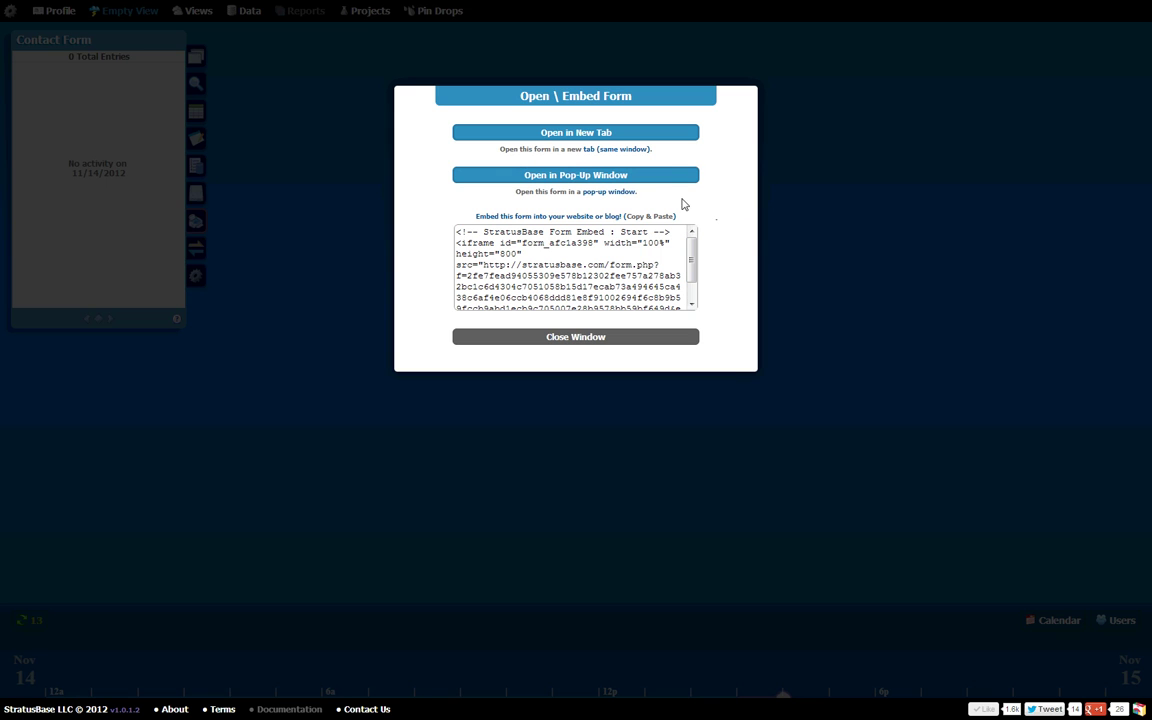
Step: Open the live form in a new tab and enter a first name, middle initial and last name
click(643, 134)
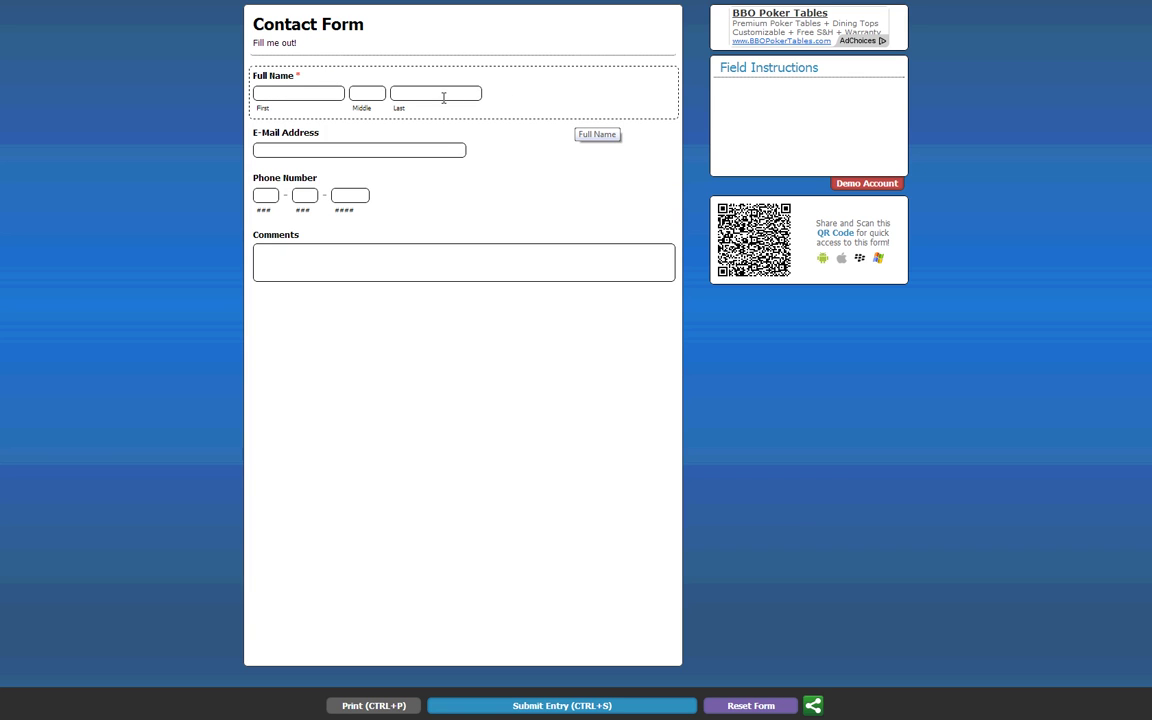
click(307, 97)
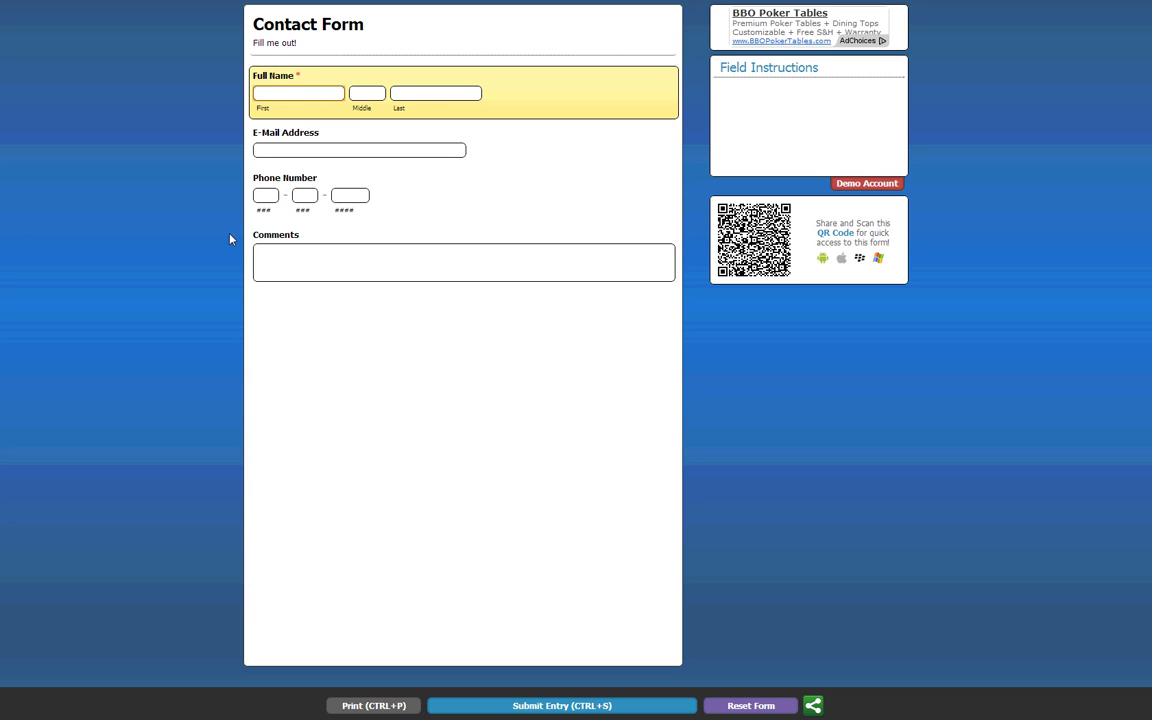
key(Tab)
key(Tab)
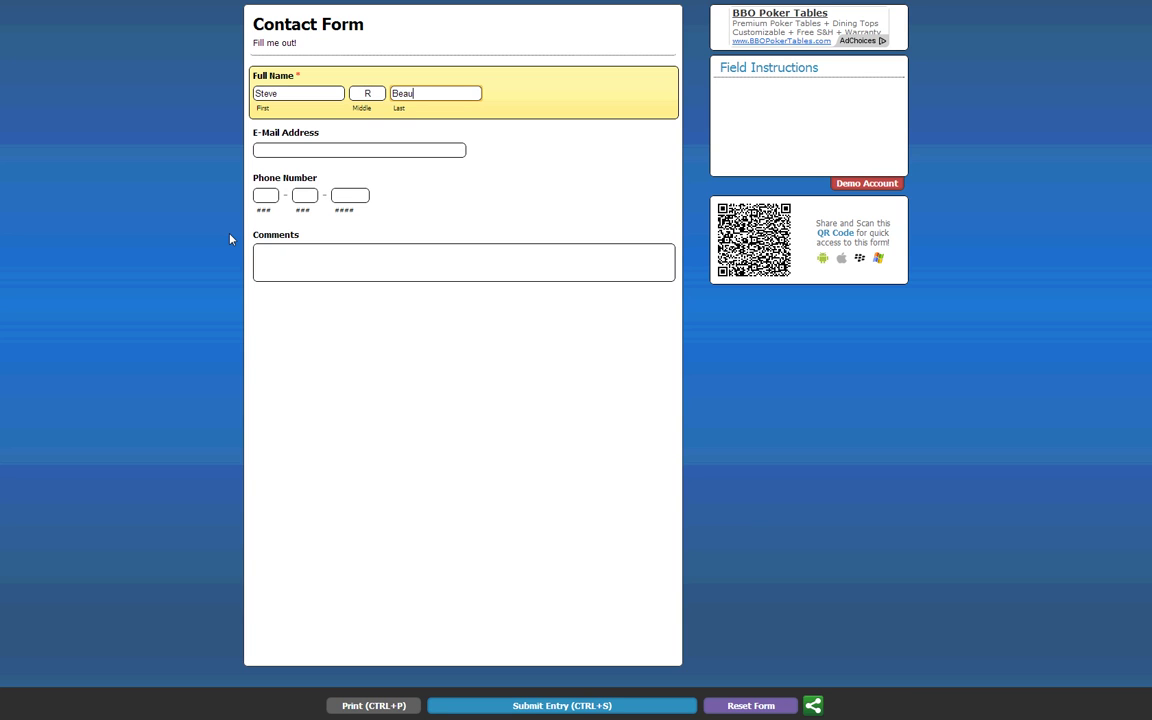
Step: Enter an e-mail address, a phone number and the comment 'Testing 123'
key(Tab)
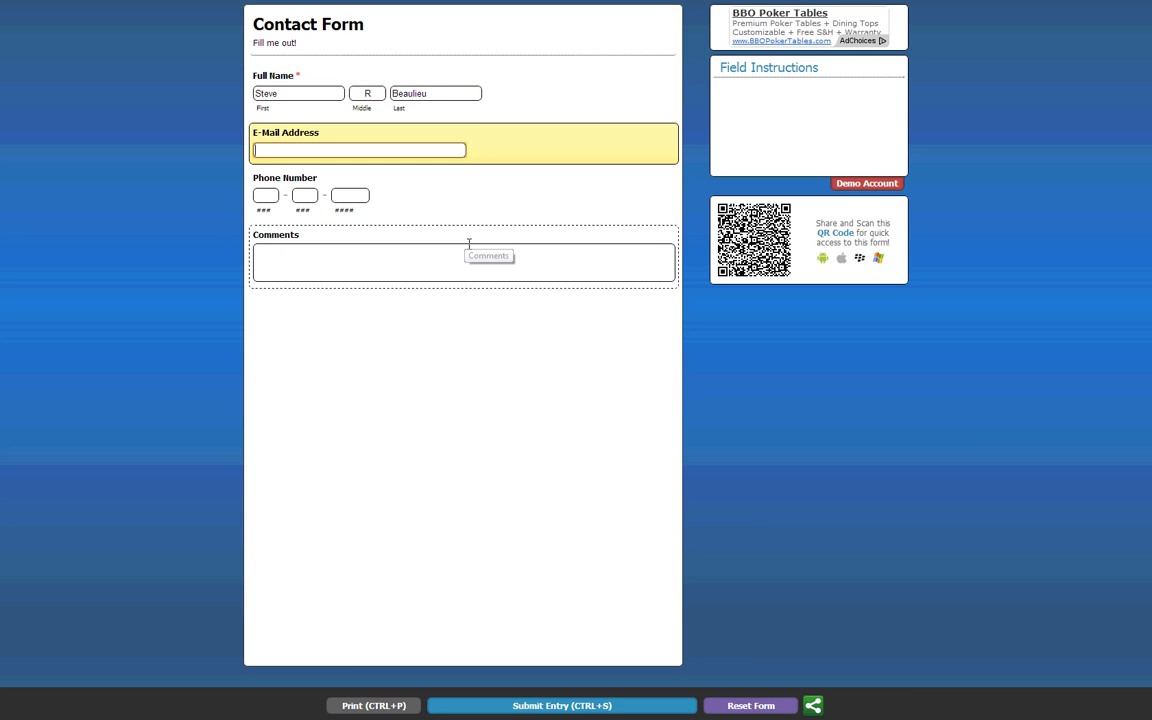
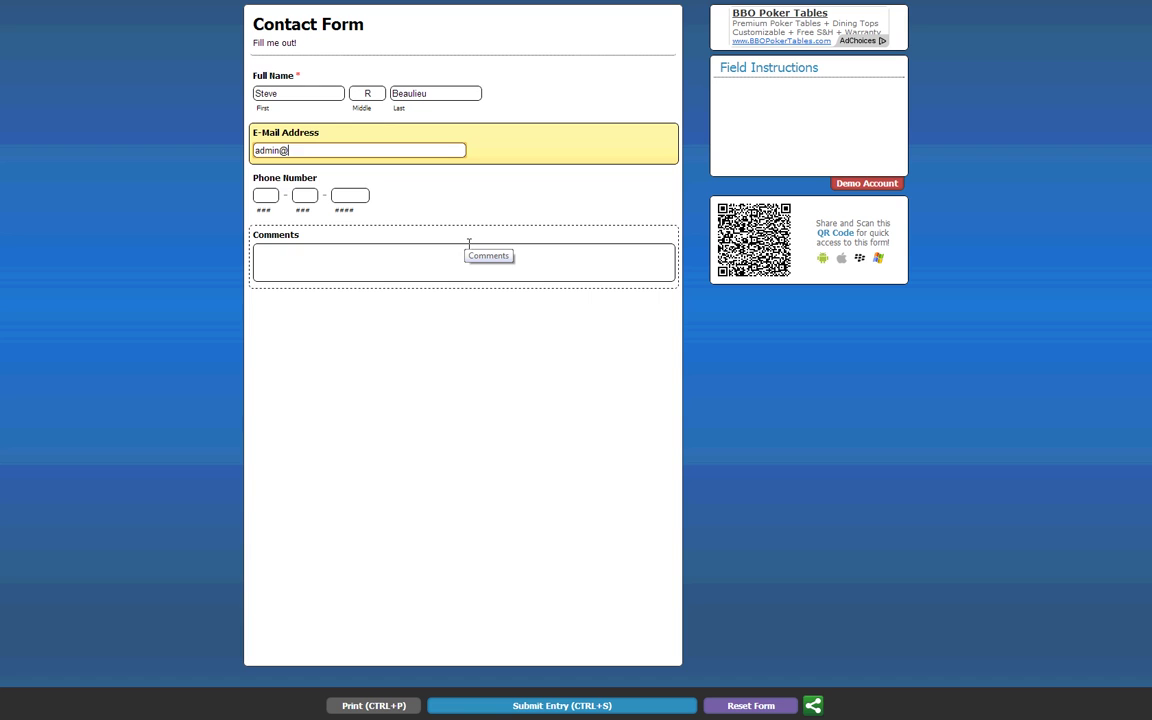
key(Tab)
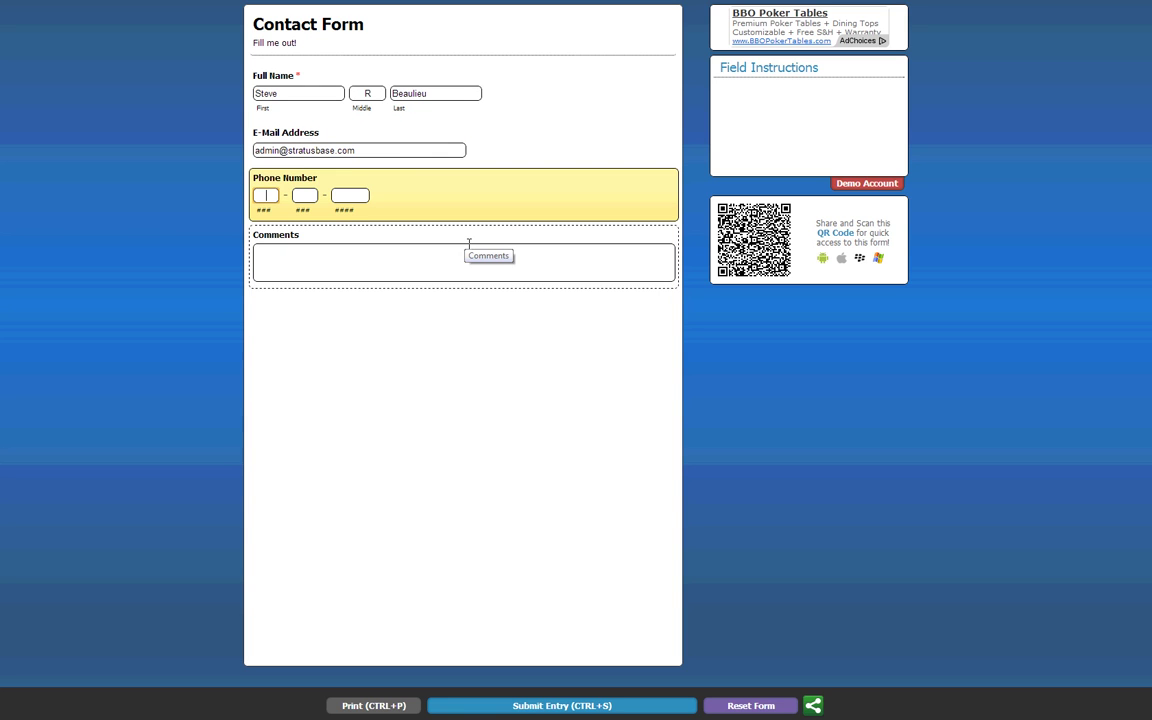
text(5555555555)
key(Tab)
text(Testing 123)
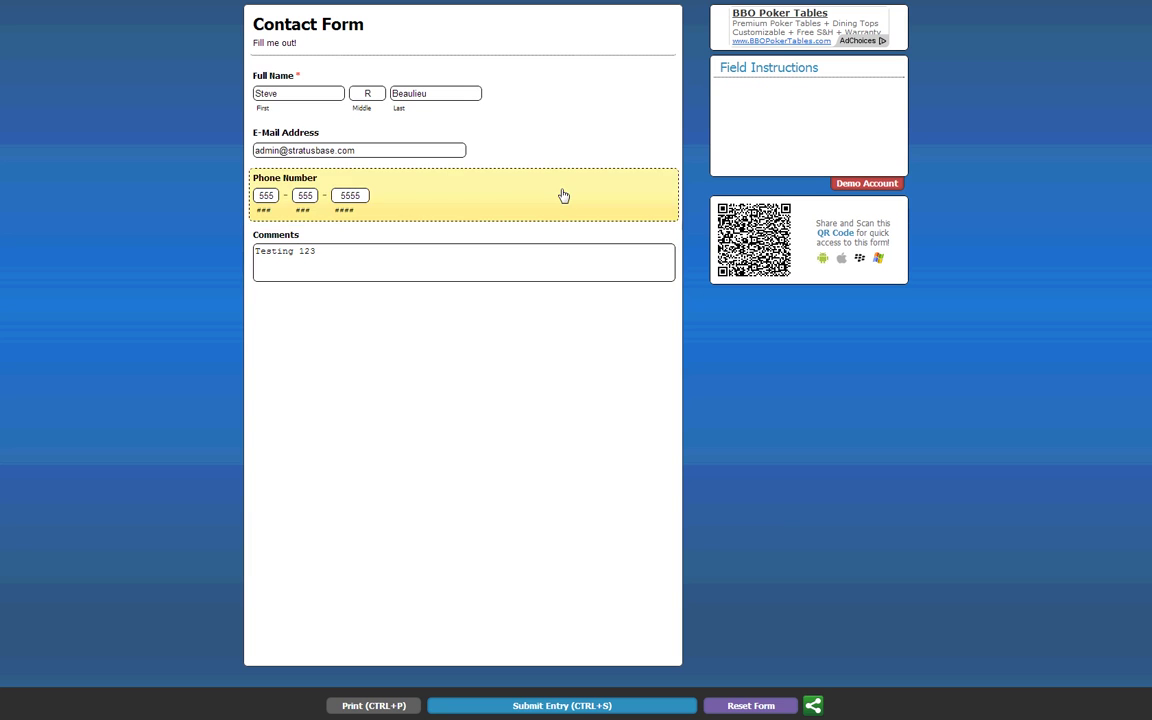
key(Tab)
key(Tab)
key(Tab)
key(Tab)
key(Tab)
key(Tab)
key(Tab)
key(Tab)
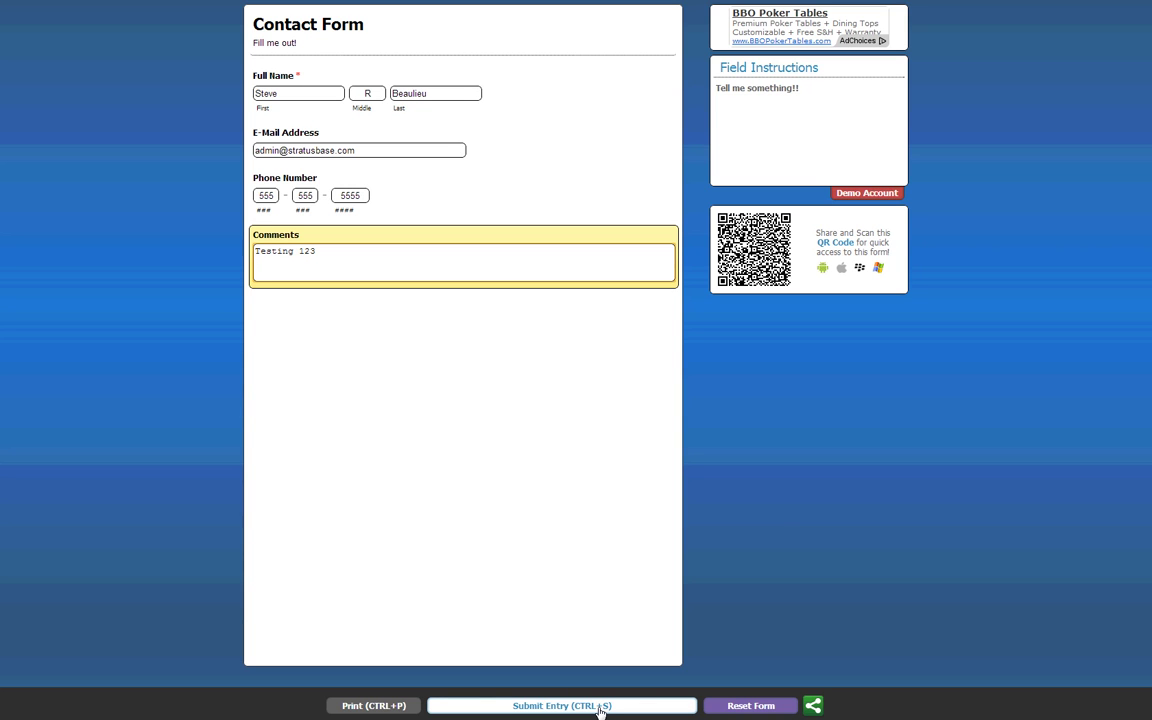
Step: Submit the entry, dismiss the Thank You! message, and close the Google tab to return to StratusBase
click(602, 708)
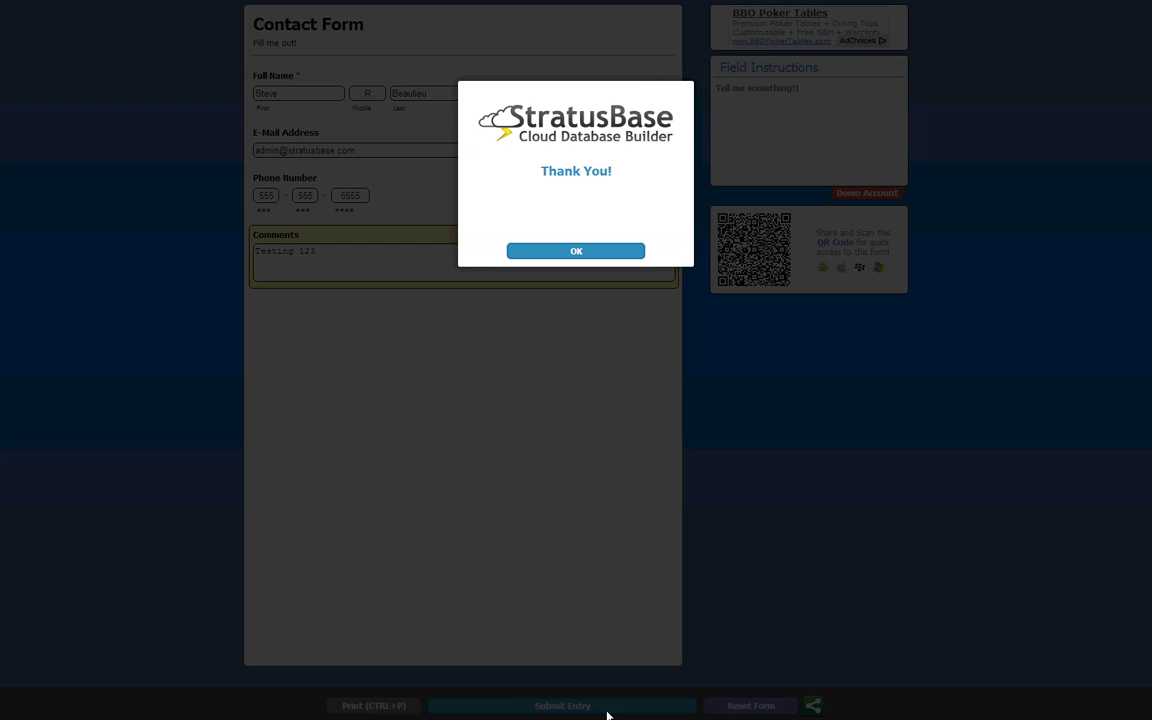
click(598, 252)
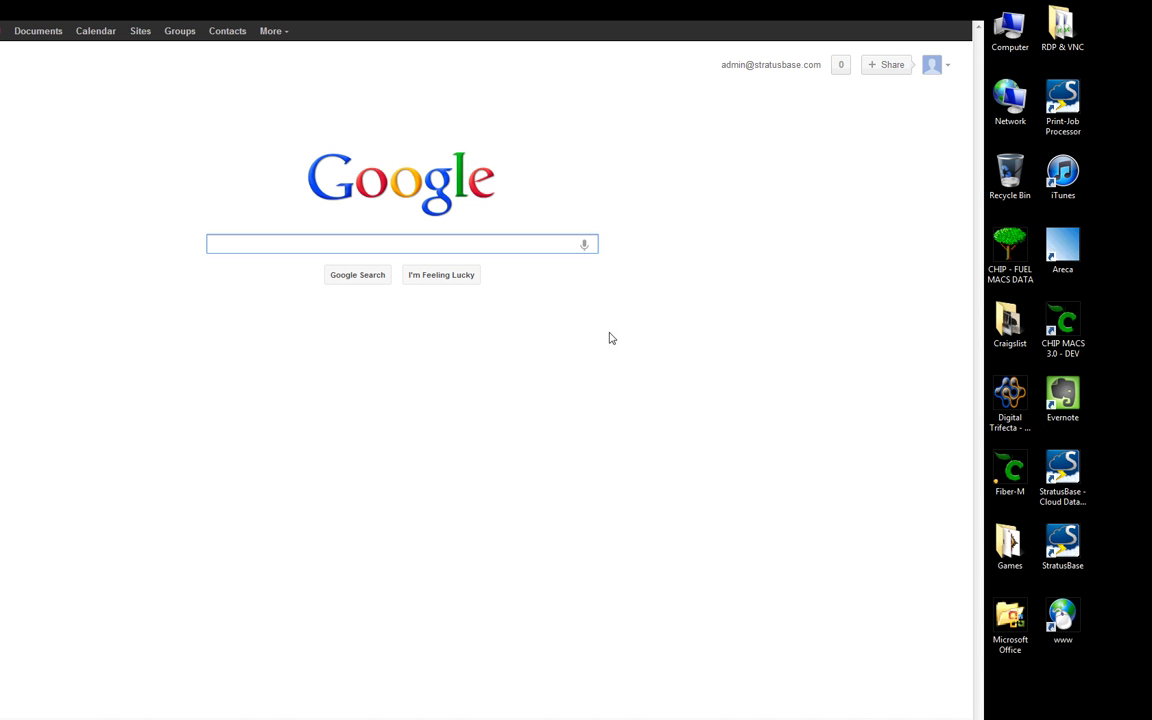
click(775, 337)
click(262, 56)
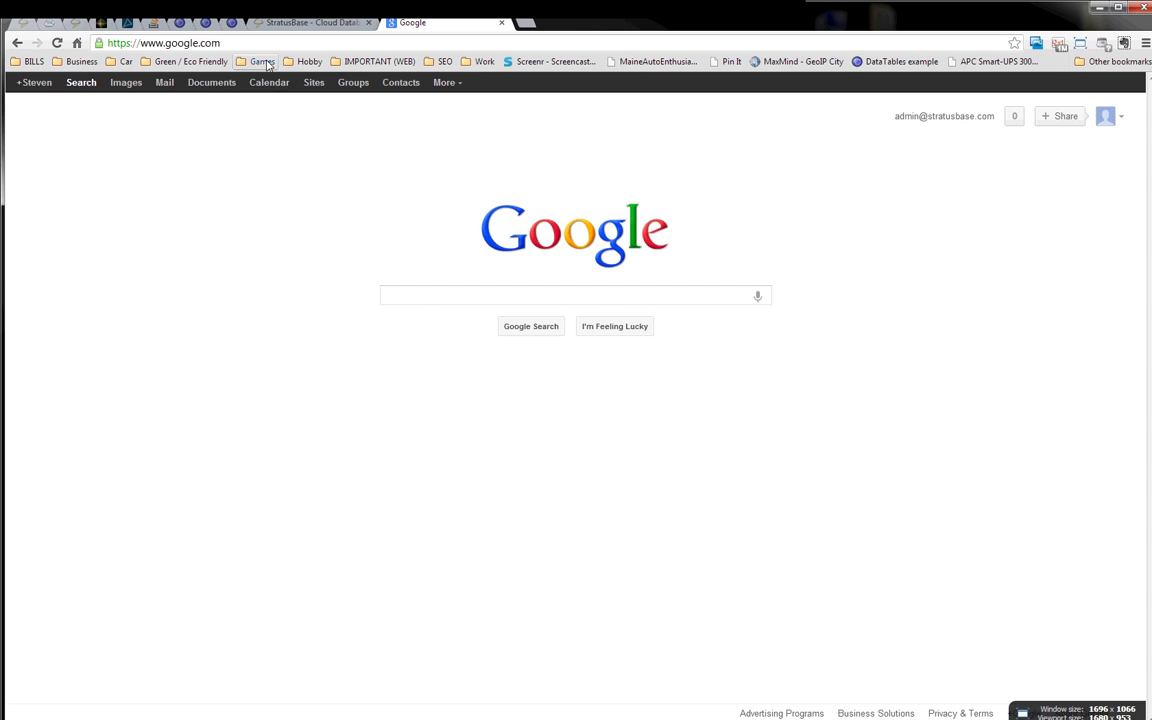
click(504, 23)
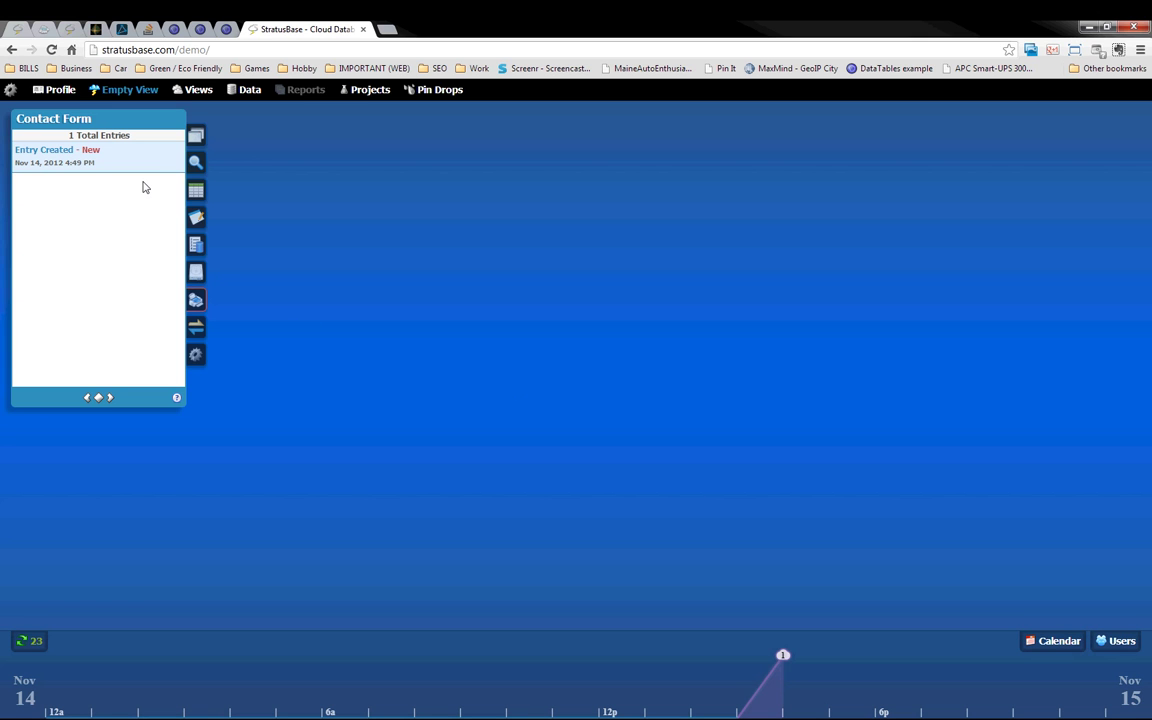
Step: View the new Contact Form entry in its own window, then close it
mouse_move(126, 167)
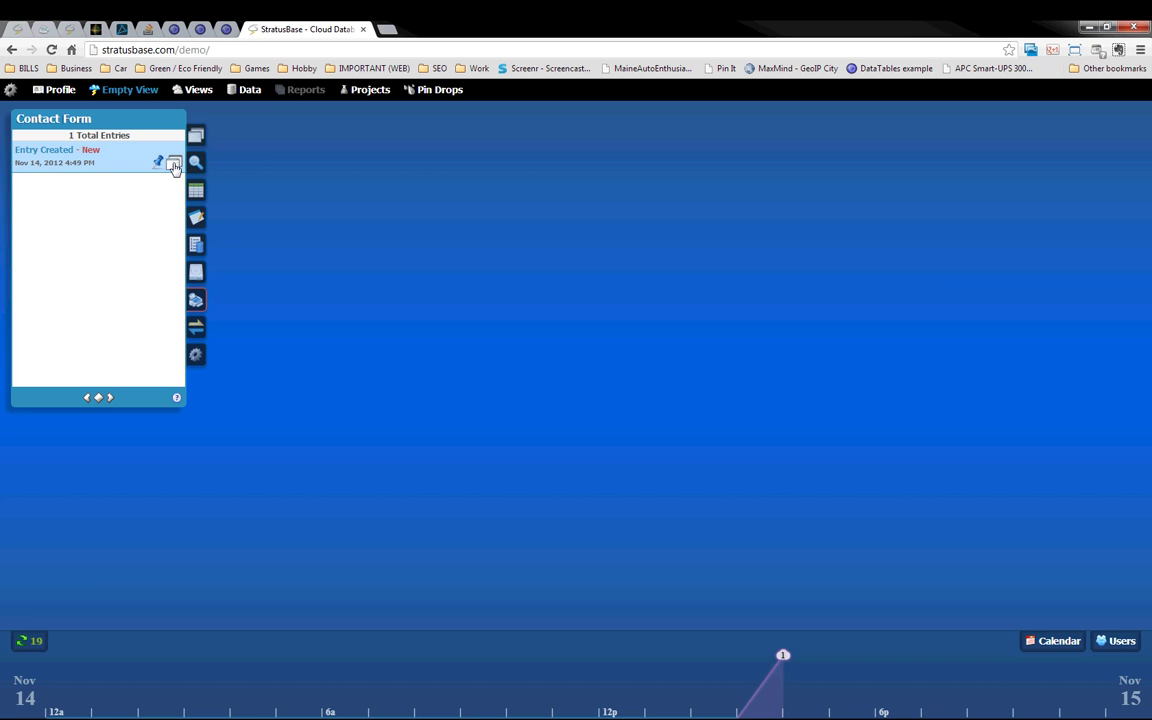
click(174, 165)
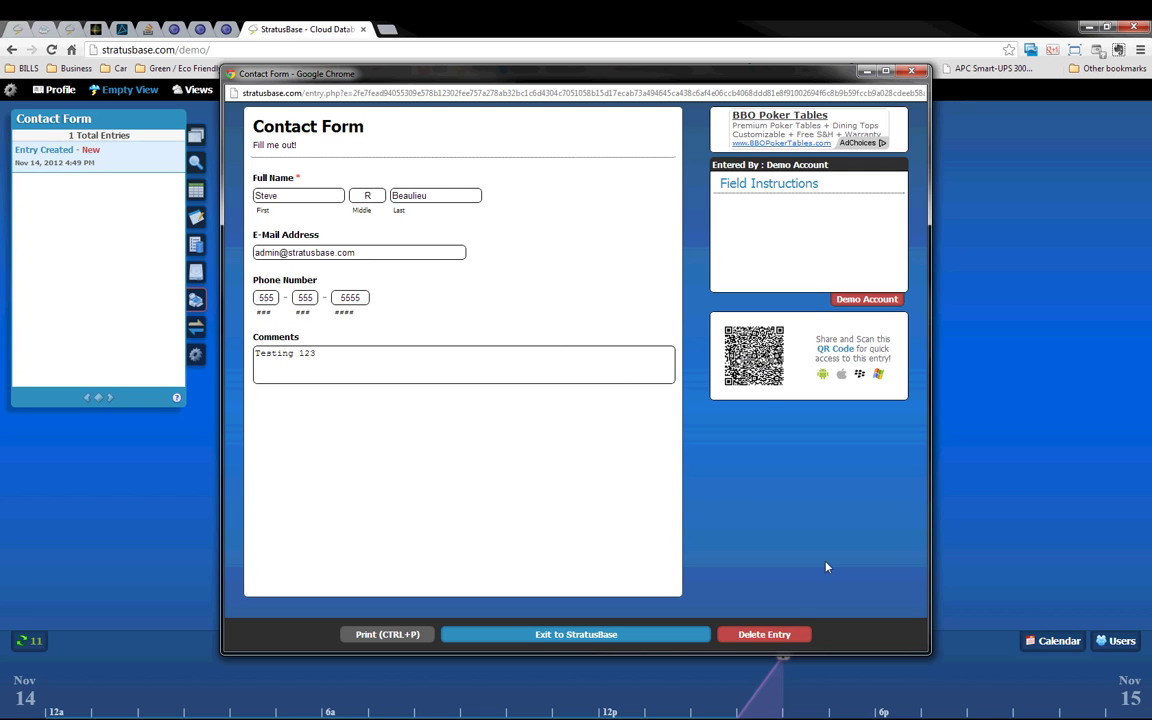
click(912, 72)
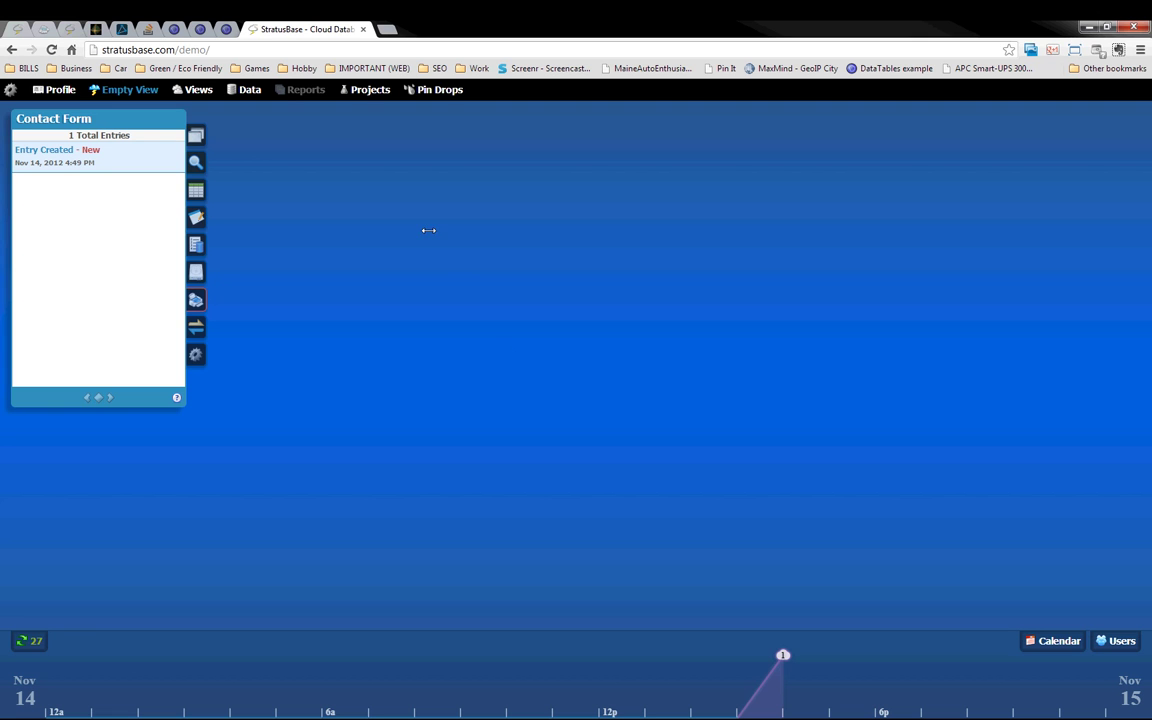
Step: Choose View & Edit Entries for the data grid, reloading the dashboard and retrying
mouse_move(172, 165)
click(202, 199)
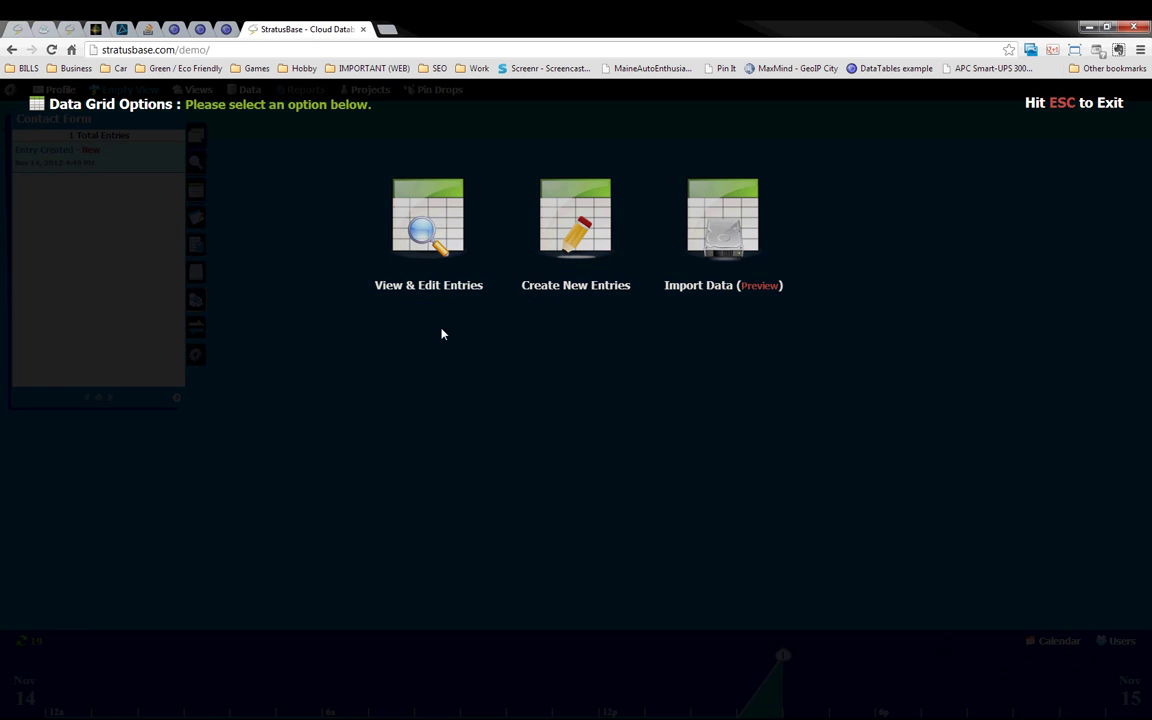
click(445, 245)
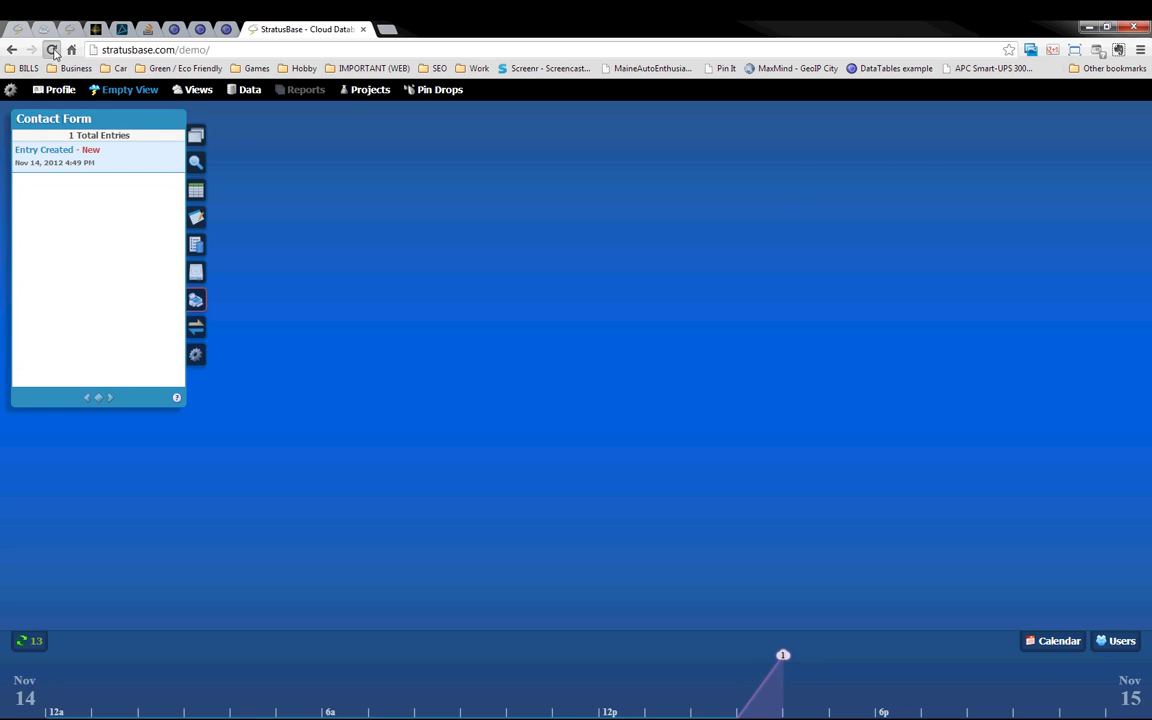
click(51, 49)
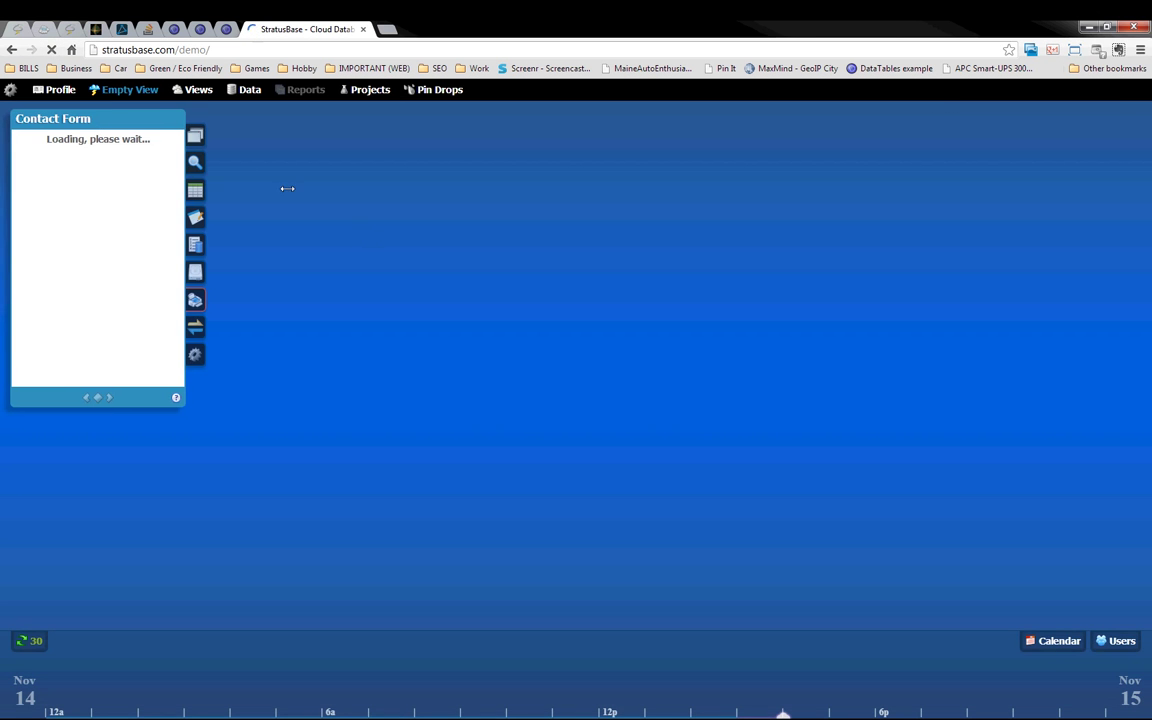
click(200, 192)
click(448, 246)
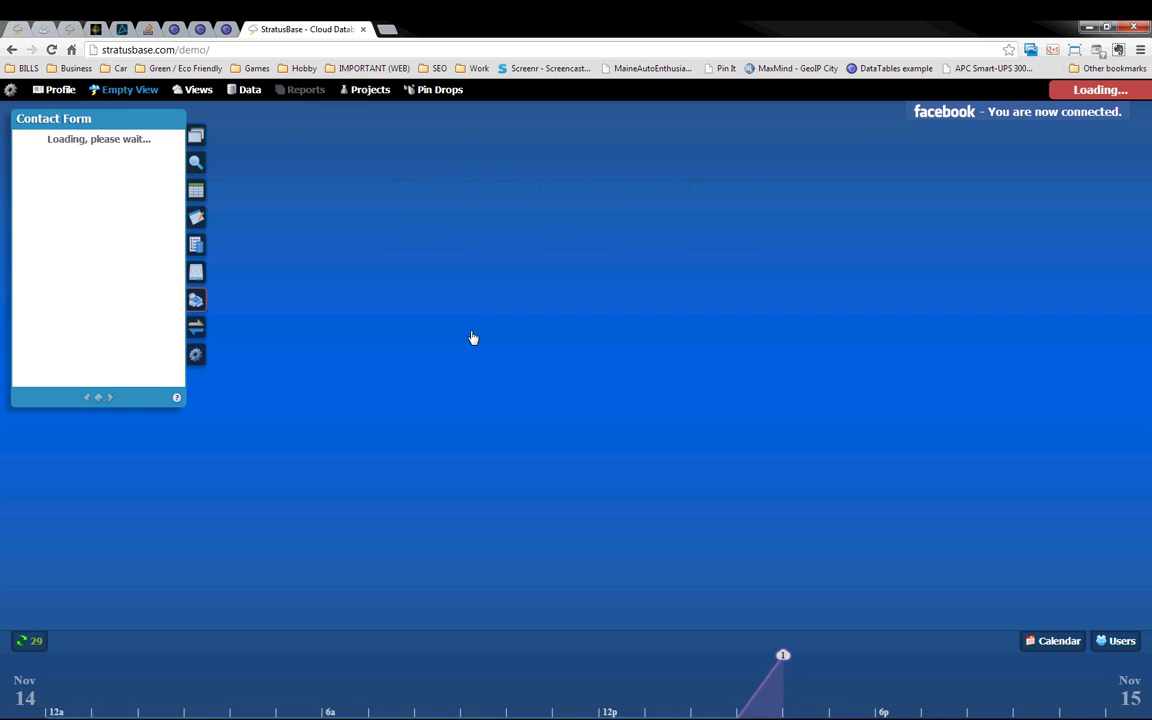